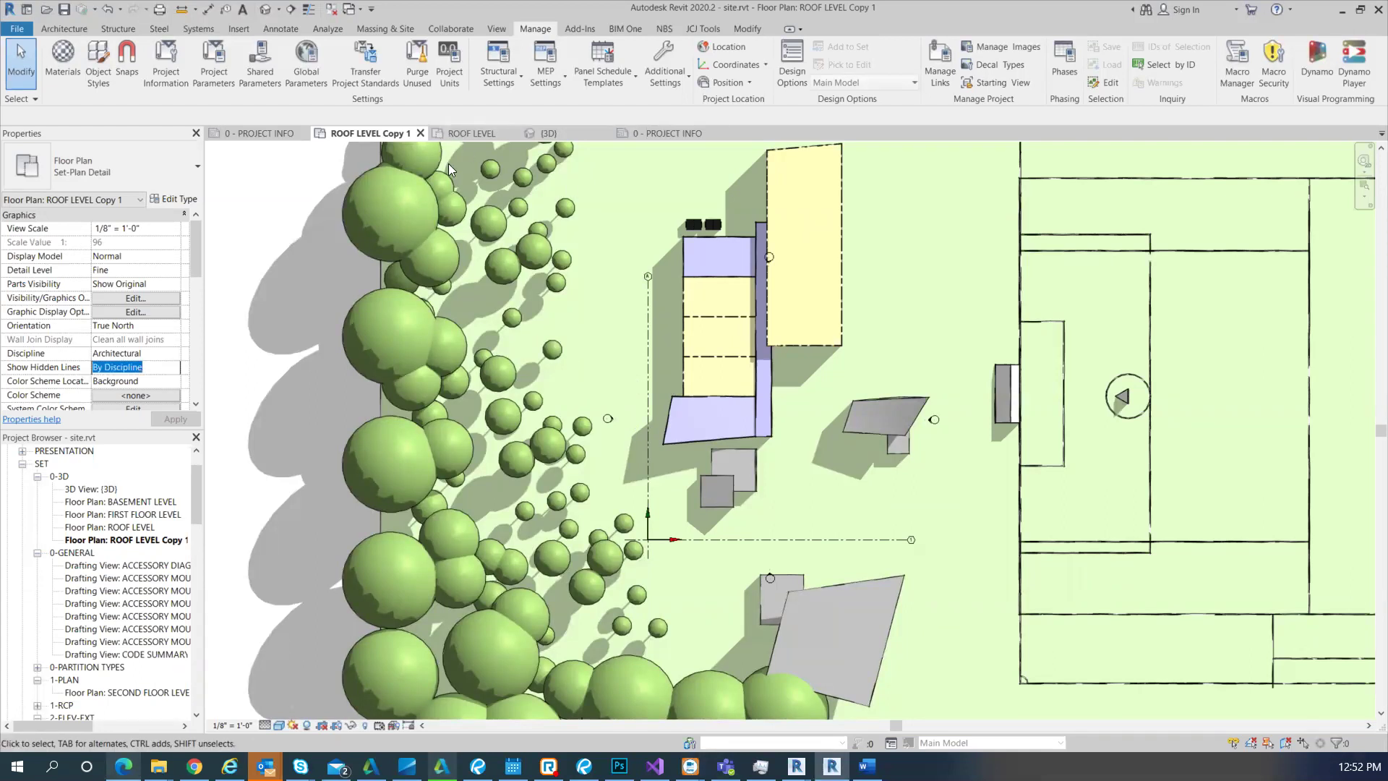
- Turn on the Origin Point, Project Base Point and Survey Point subcategories under Site in the plan's visibility overrides
key("v")
key("g")
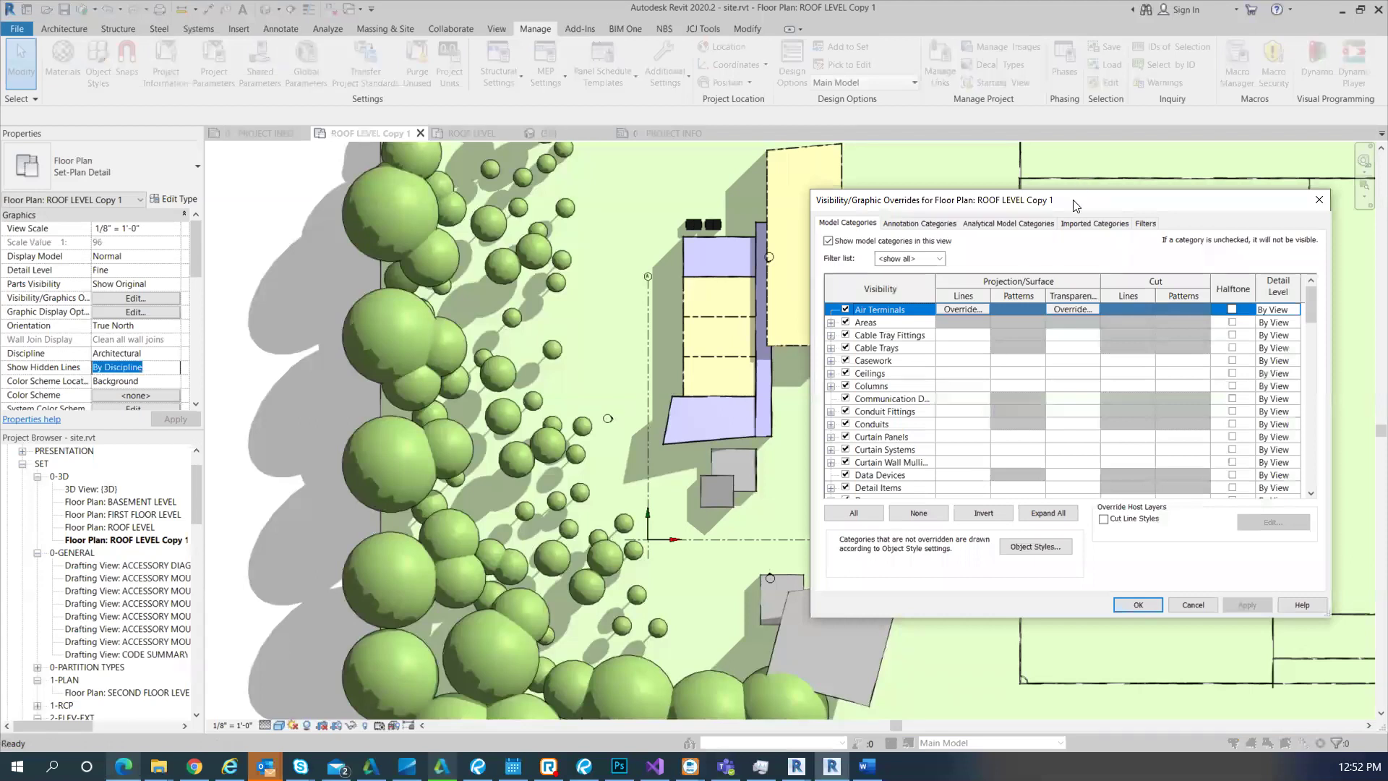
left_click_drag(1075, 198, 1075, 124)
scroll(913, 351, "down", 5)
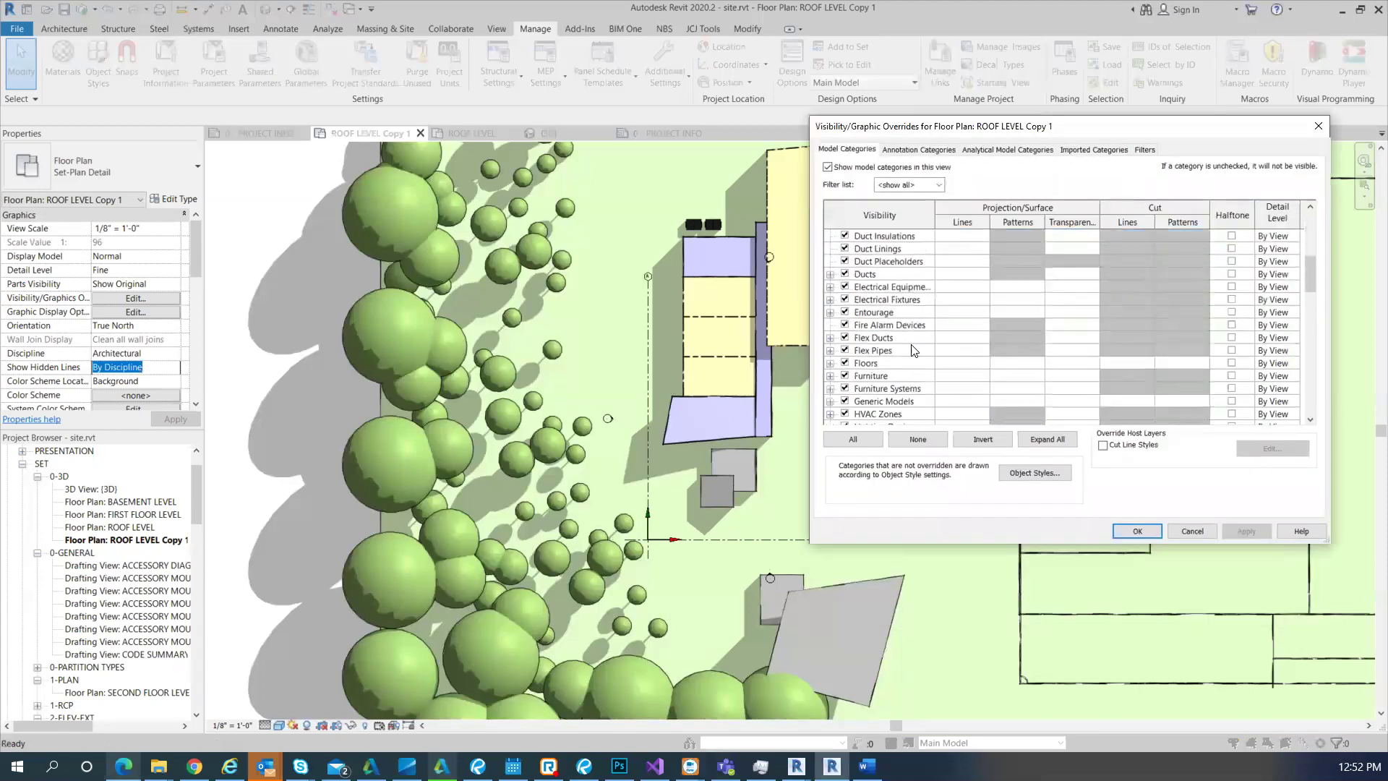
scroll(912, 351, "down", 6)
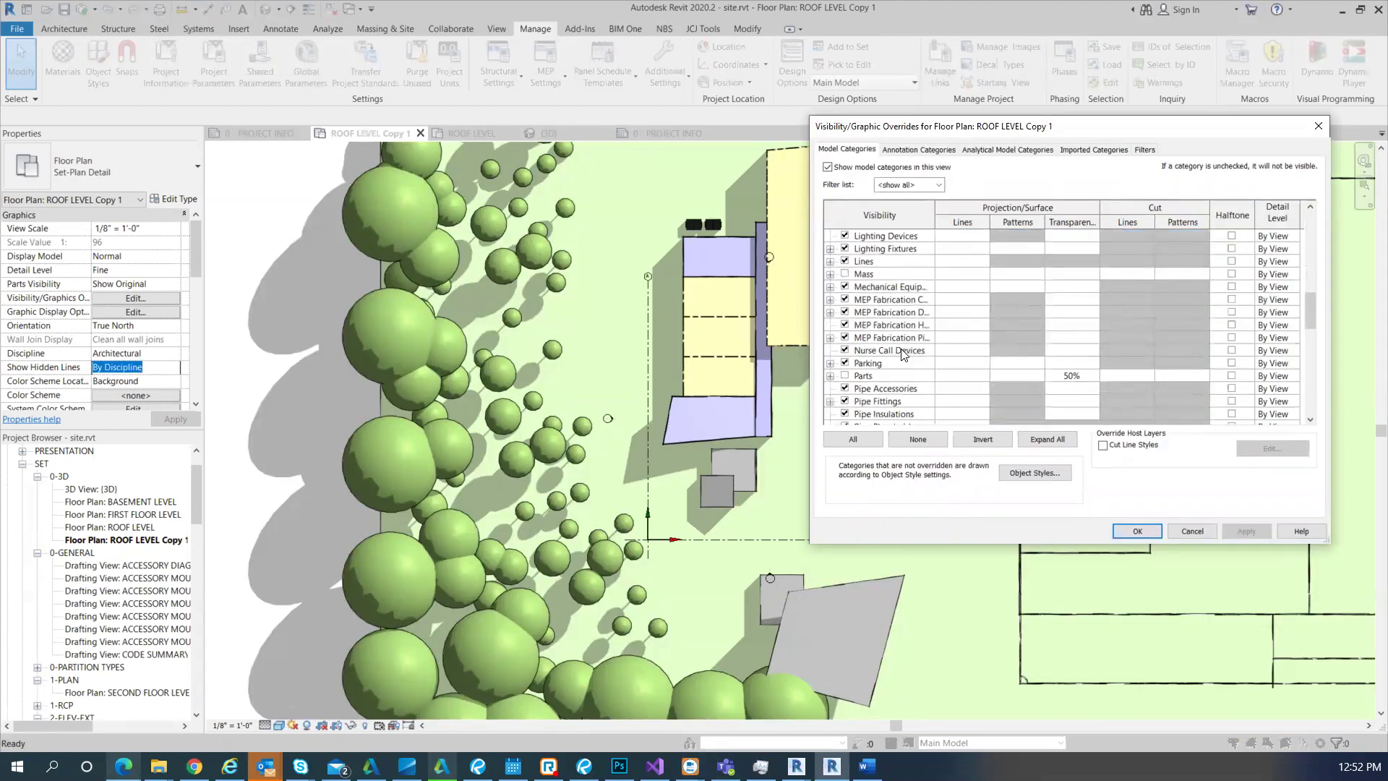
scroll(899, 353, "down", 5)
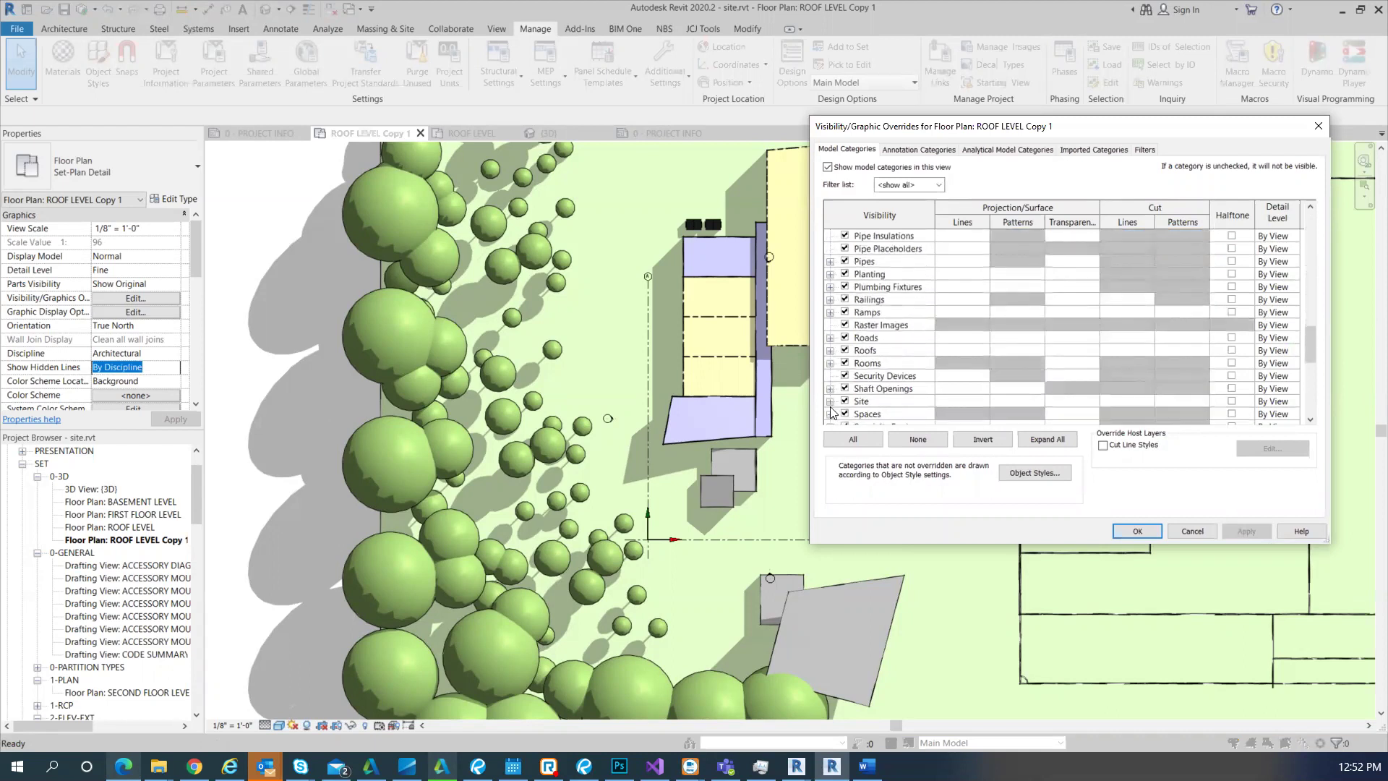
left_click(831, 410)
scroll(890, 356, "down", 2)
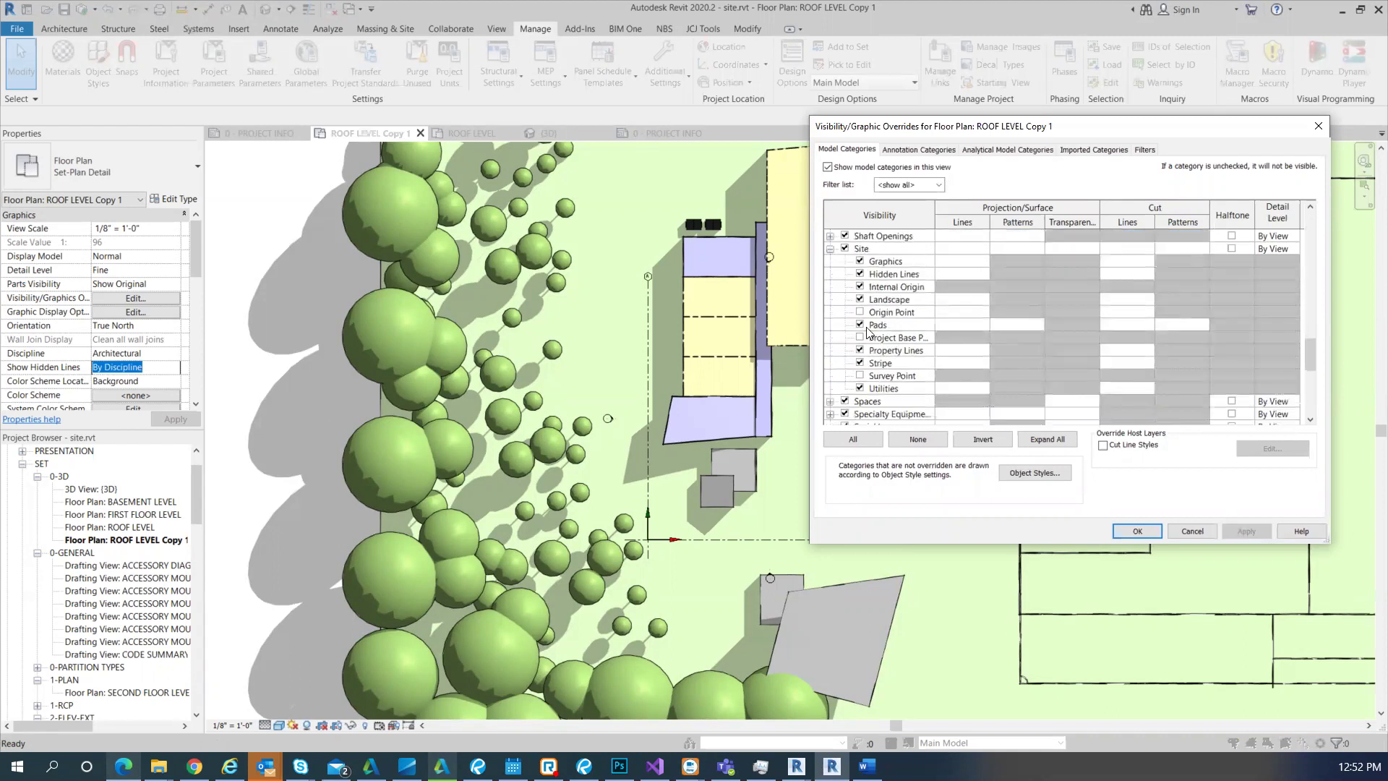
left_click(860, 314)
left_click(860, 339)
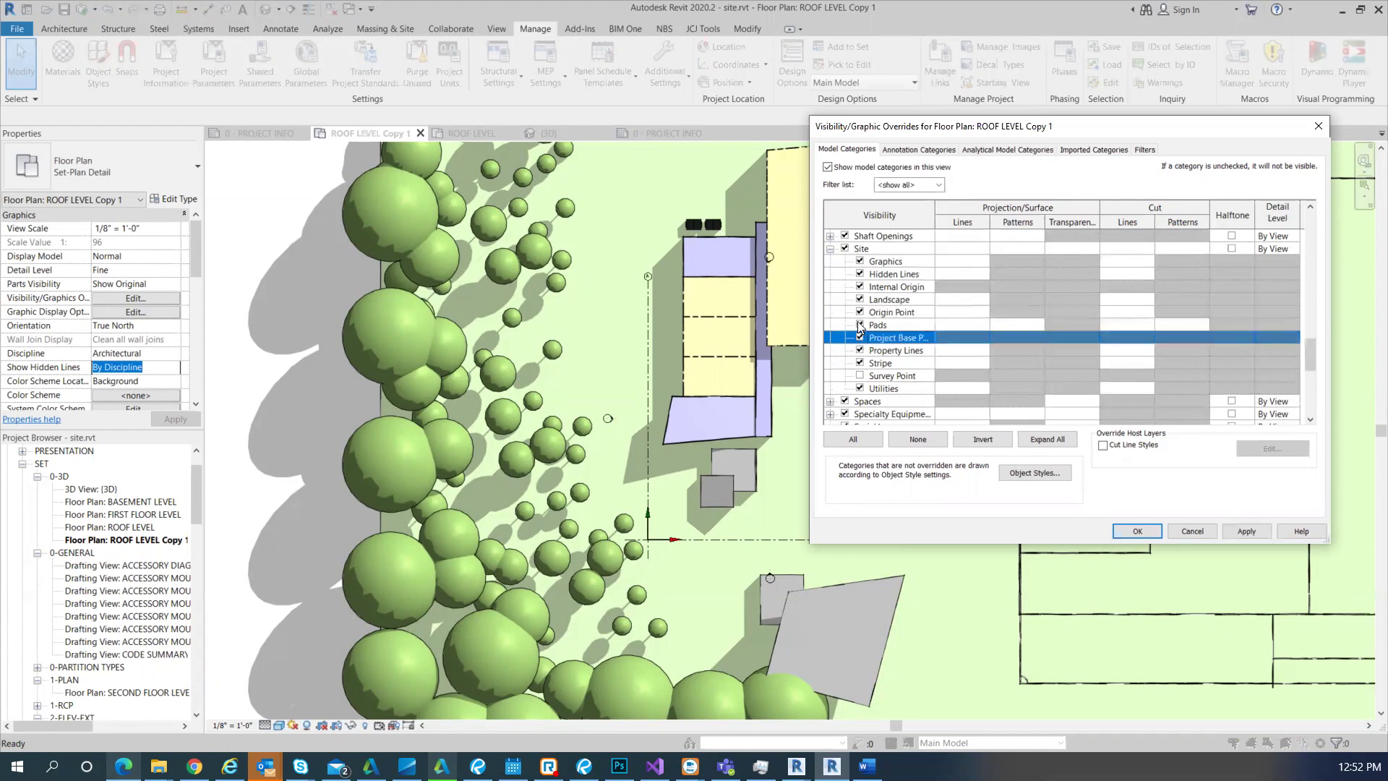
left_click(861, 376)
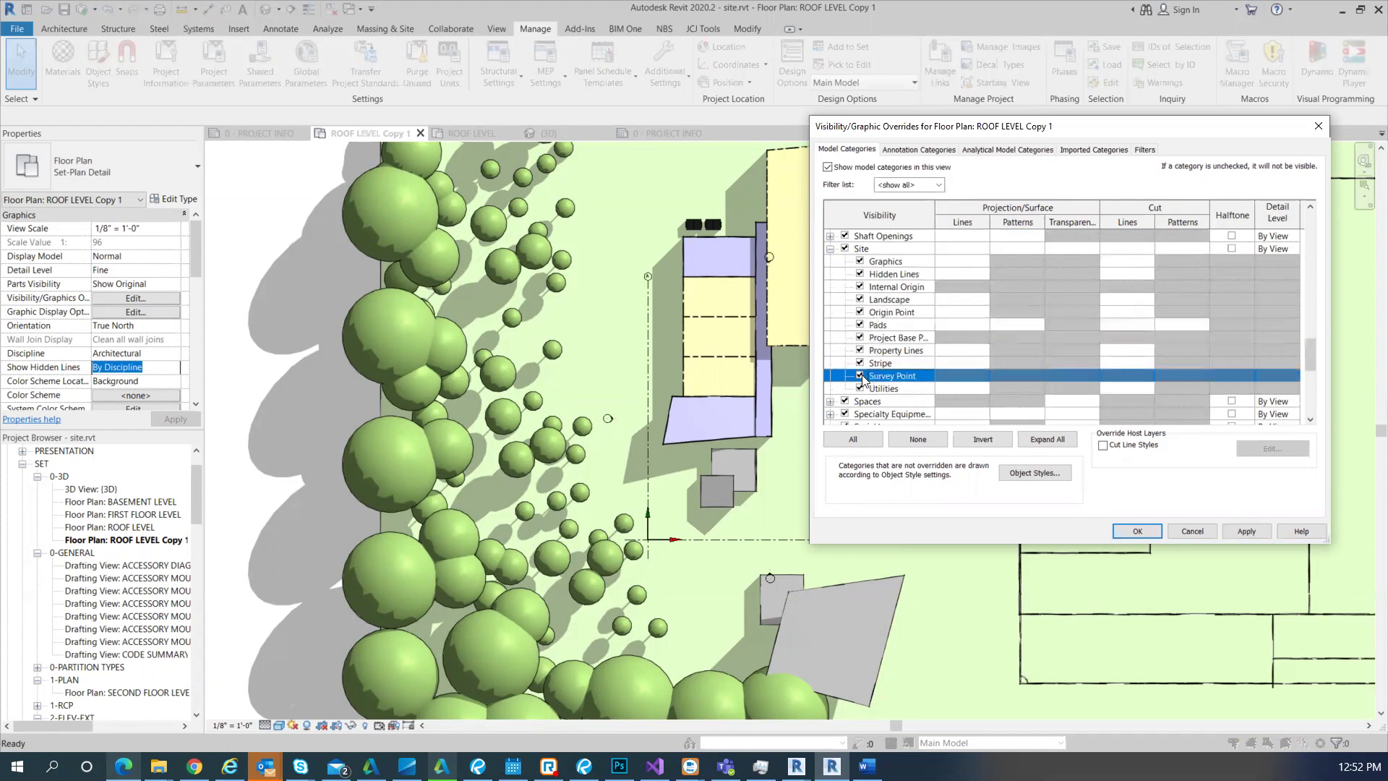
left_click(1140, 530)
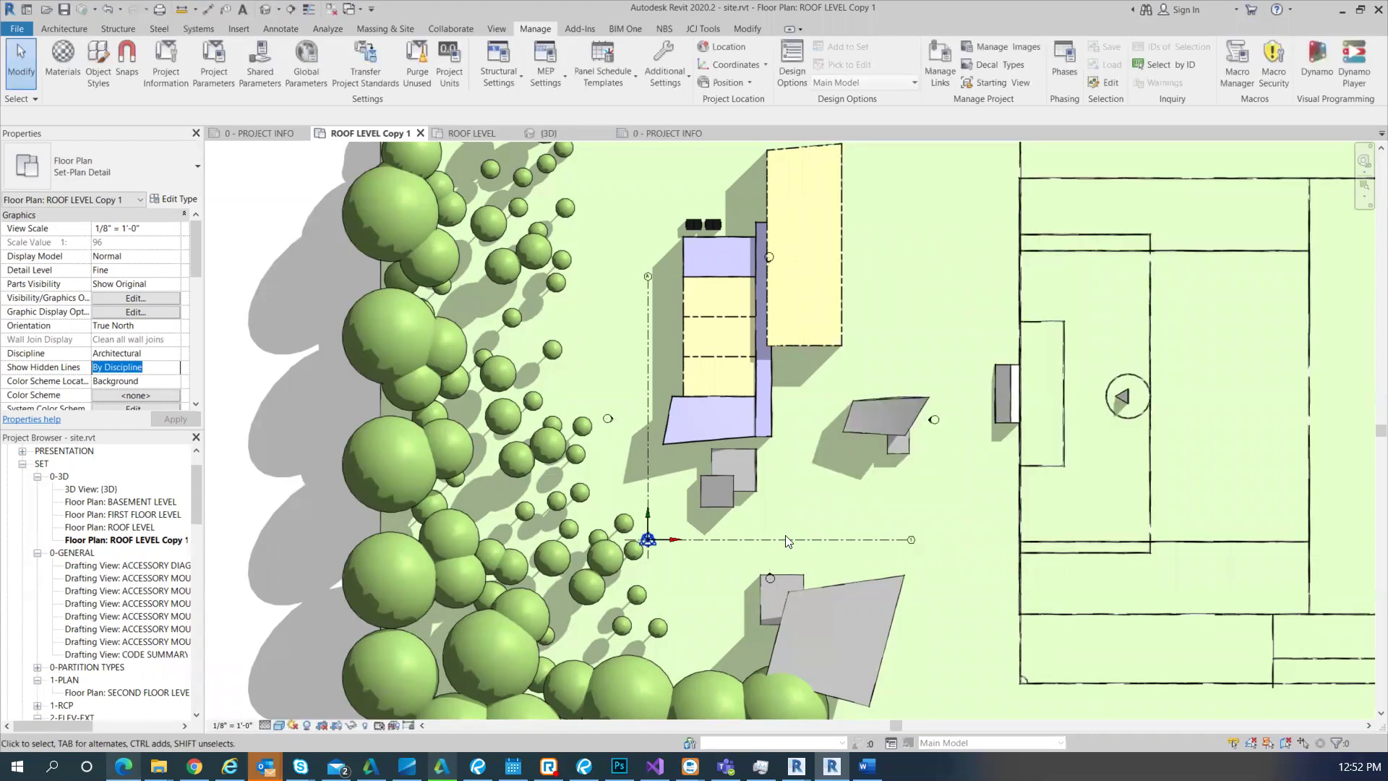
- Move the project base point off the grid intersection, up and to the right towards the small gray buildings
scroll(672, 547, "up", 3)
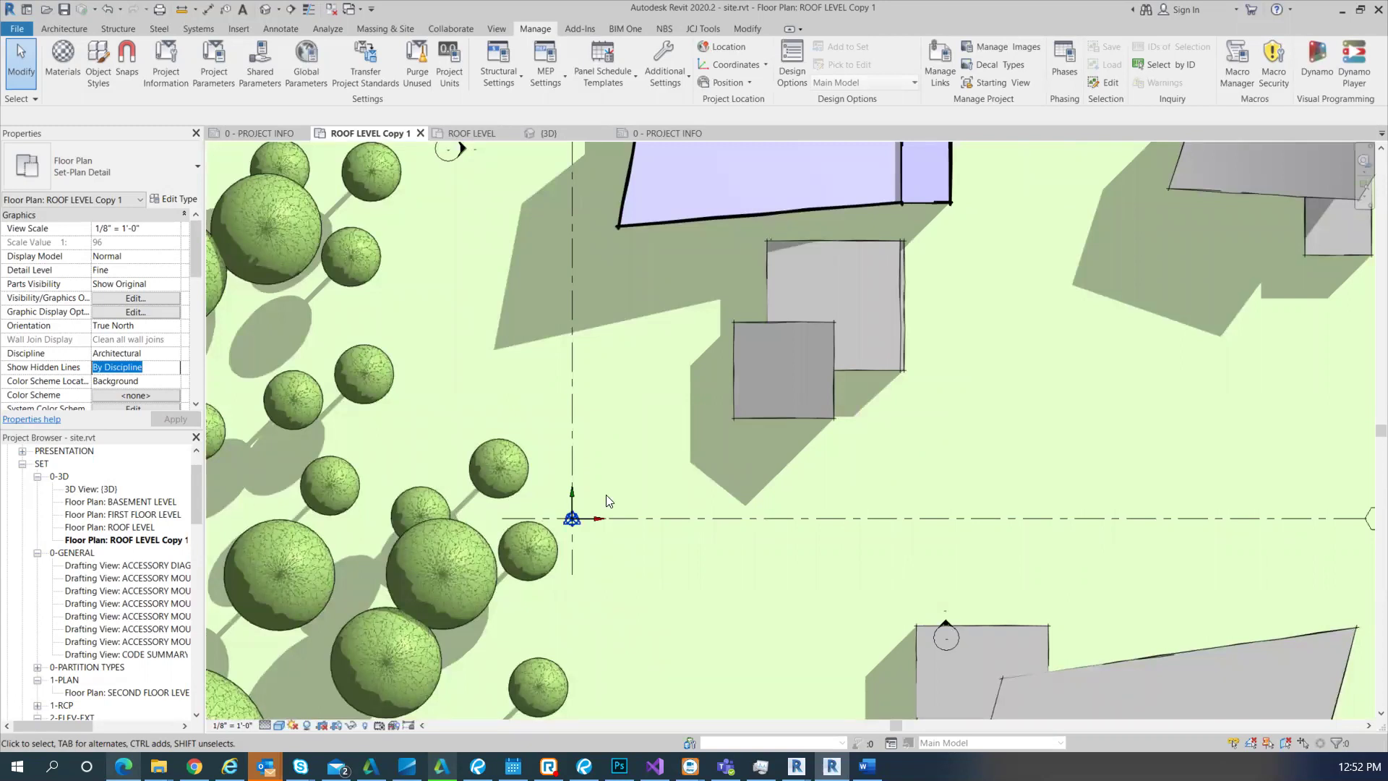
key("m")
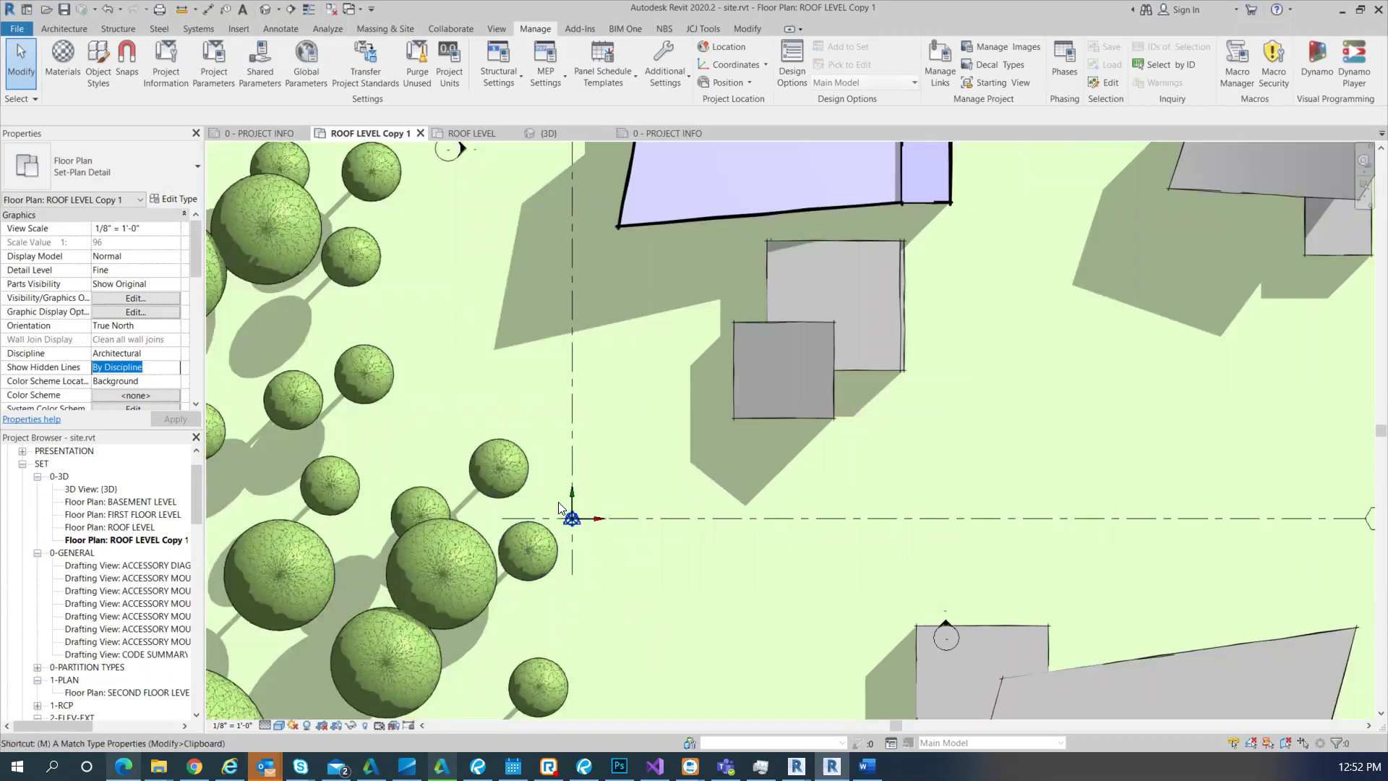
key("v")
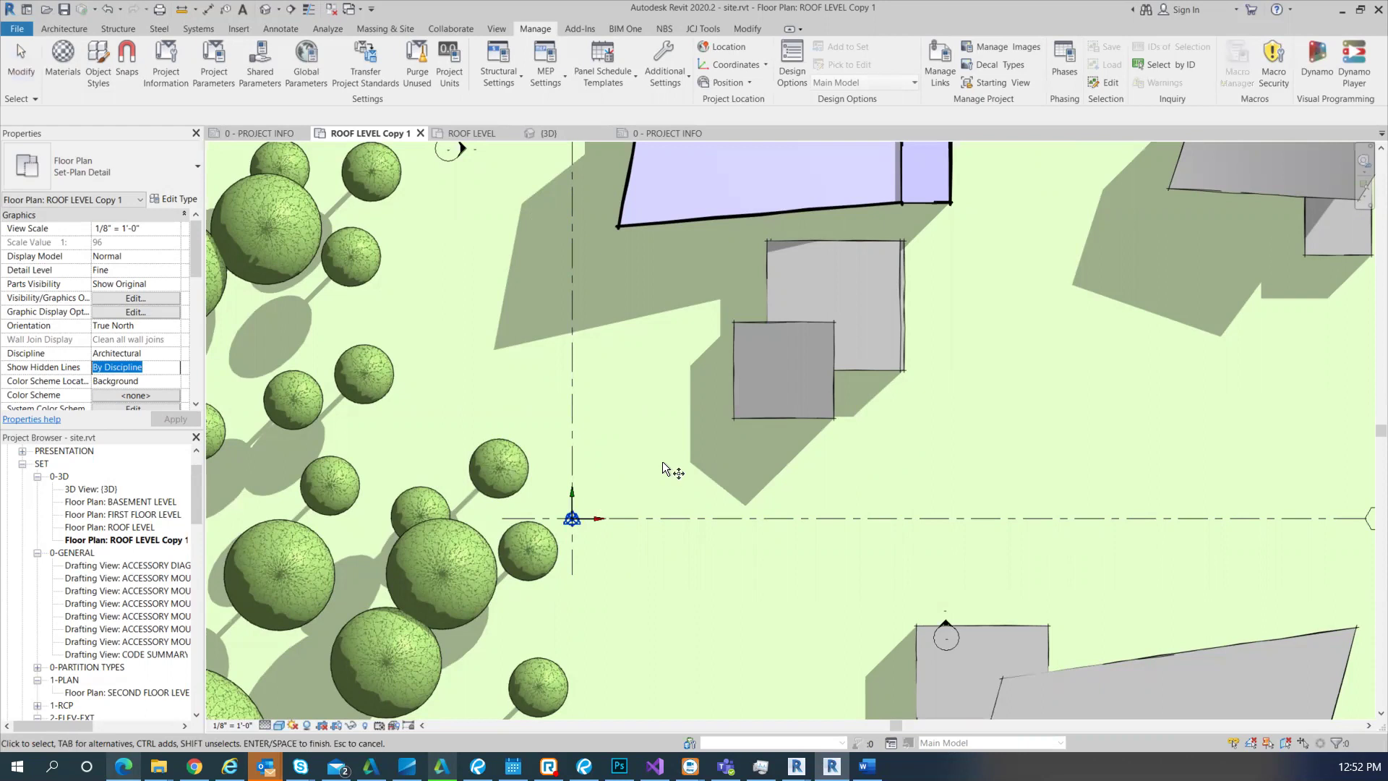
left_click(572, 527)
key("m")
key("v")
left_click(585, 574)
left_click(647, 538)
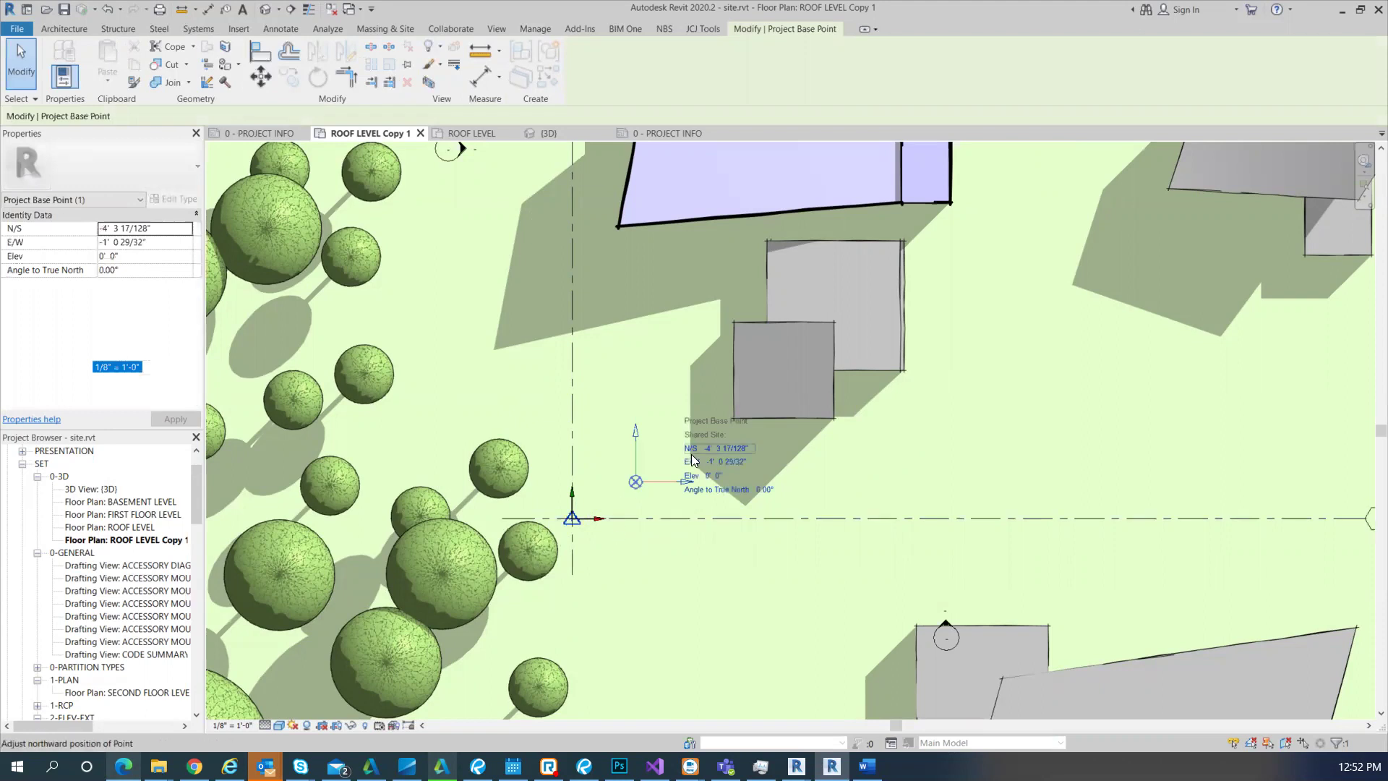
key("Escape")
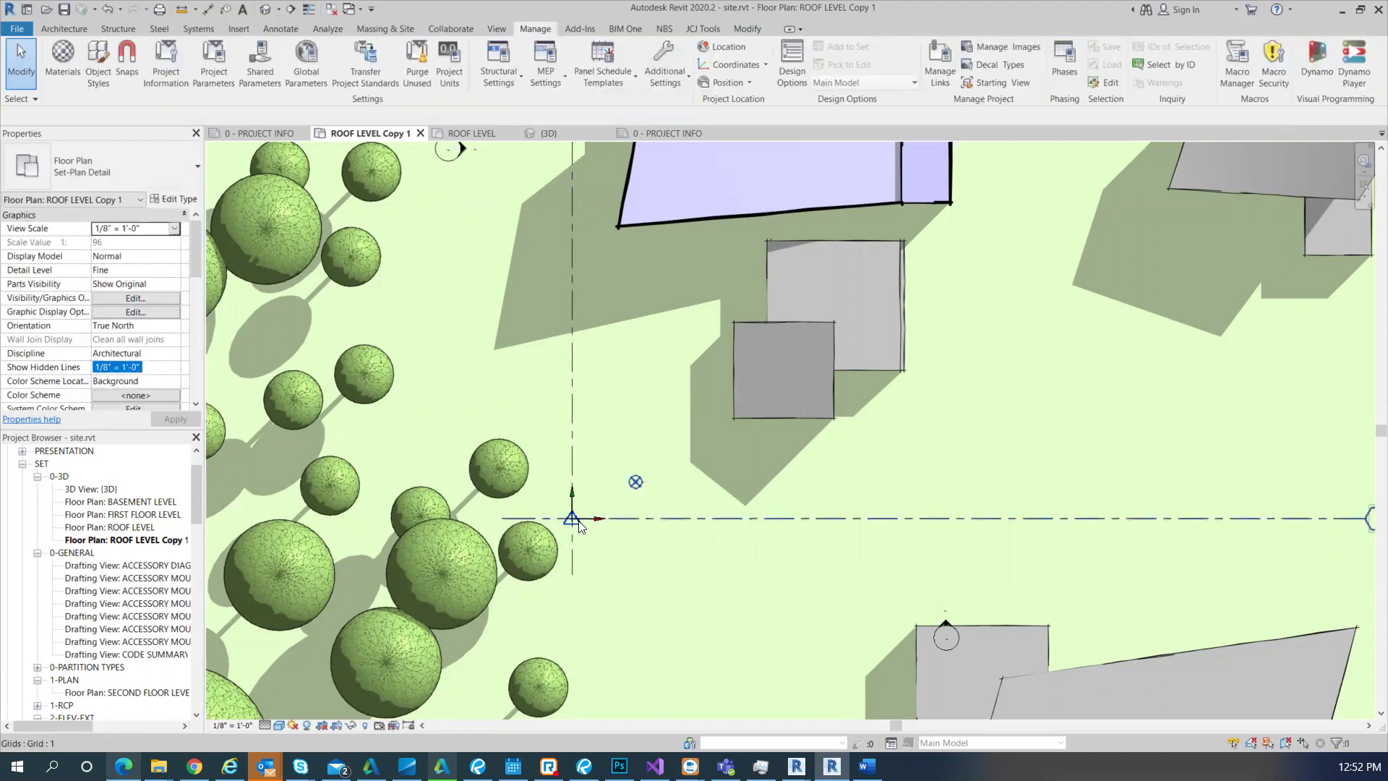
key("m")
key("v")
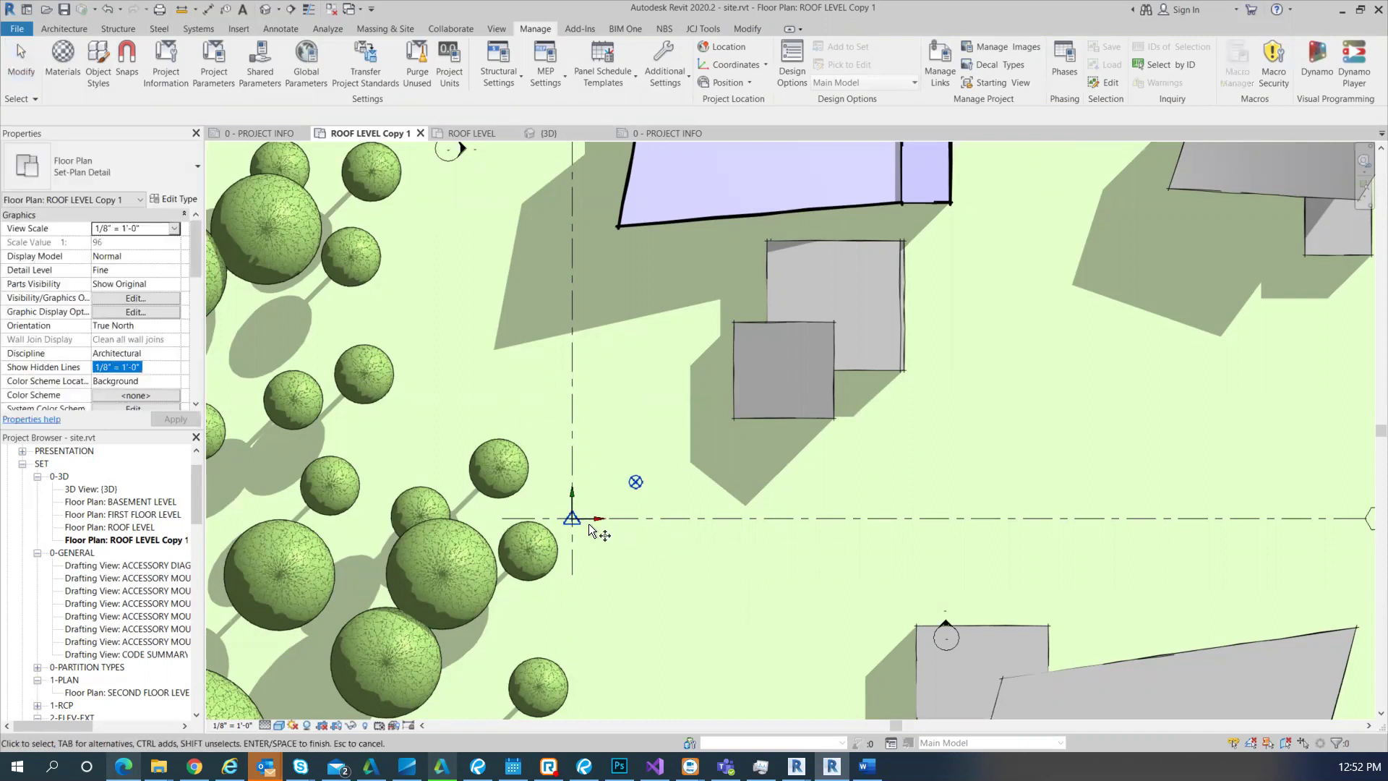
key("Escape")
key("Tab")
key("Tab")
key("Tab")
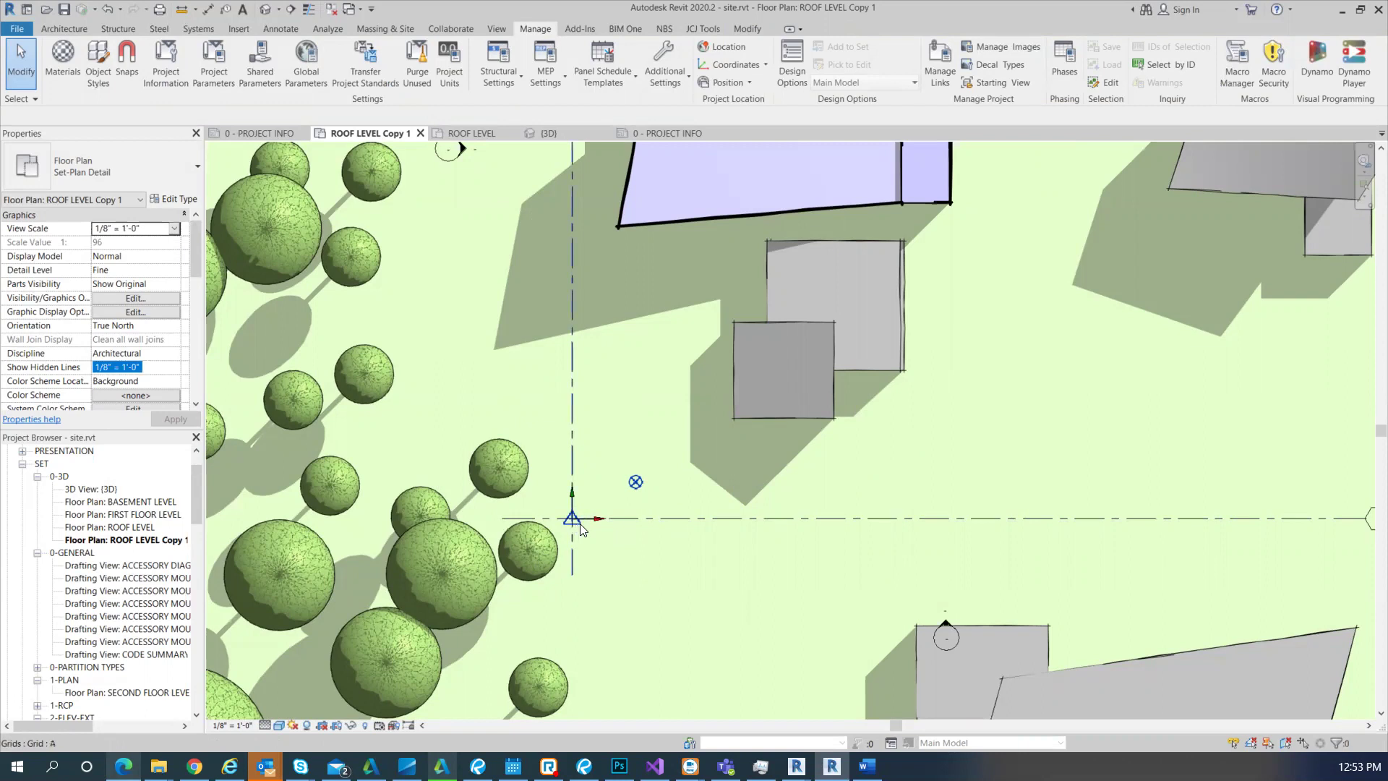
- Move the survey point a short distance up and to the right of the grid intersection
scroll(580, 530, "up", 3)
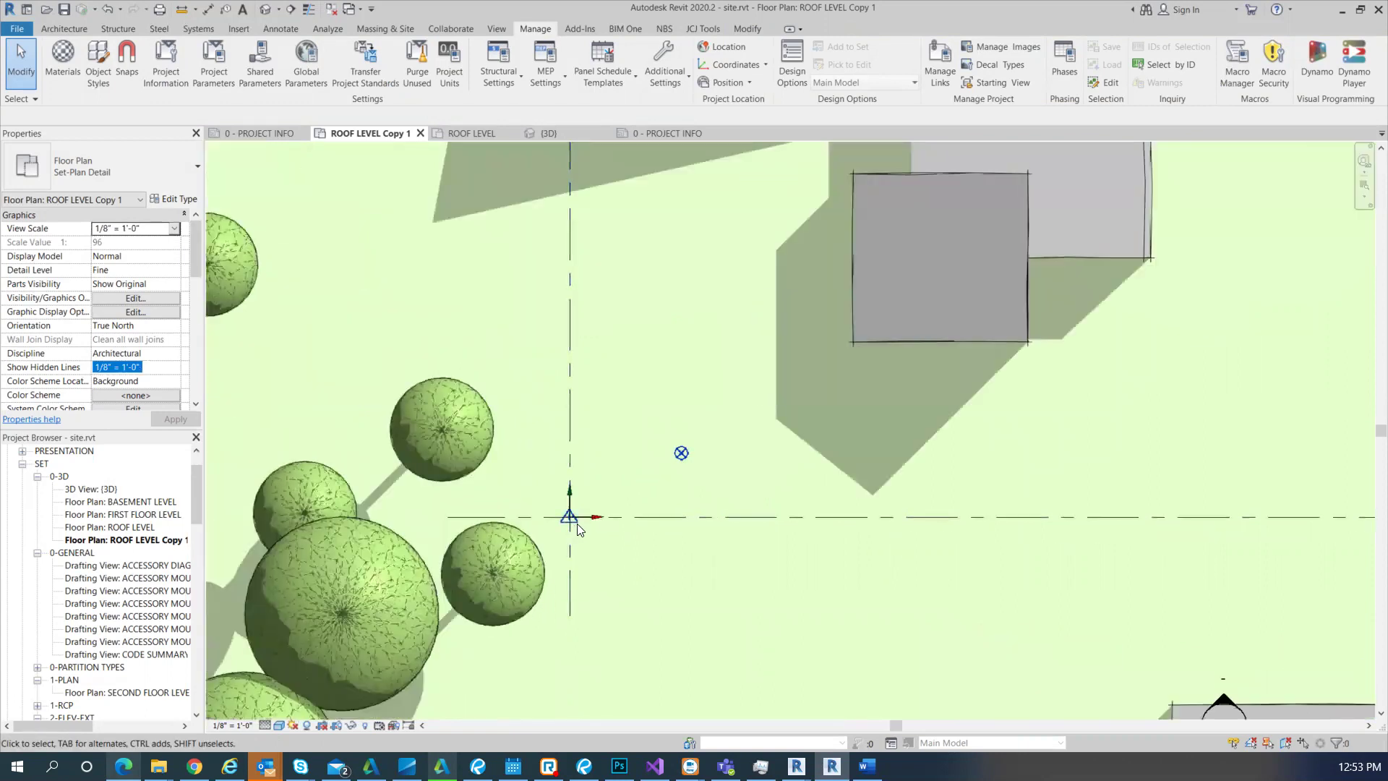
left_click_drag(535, 469, 606, 563)
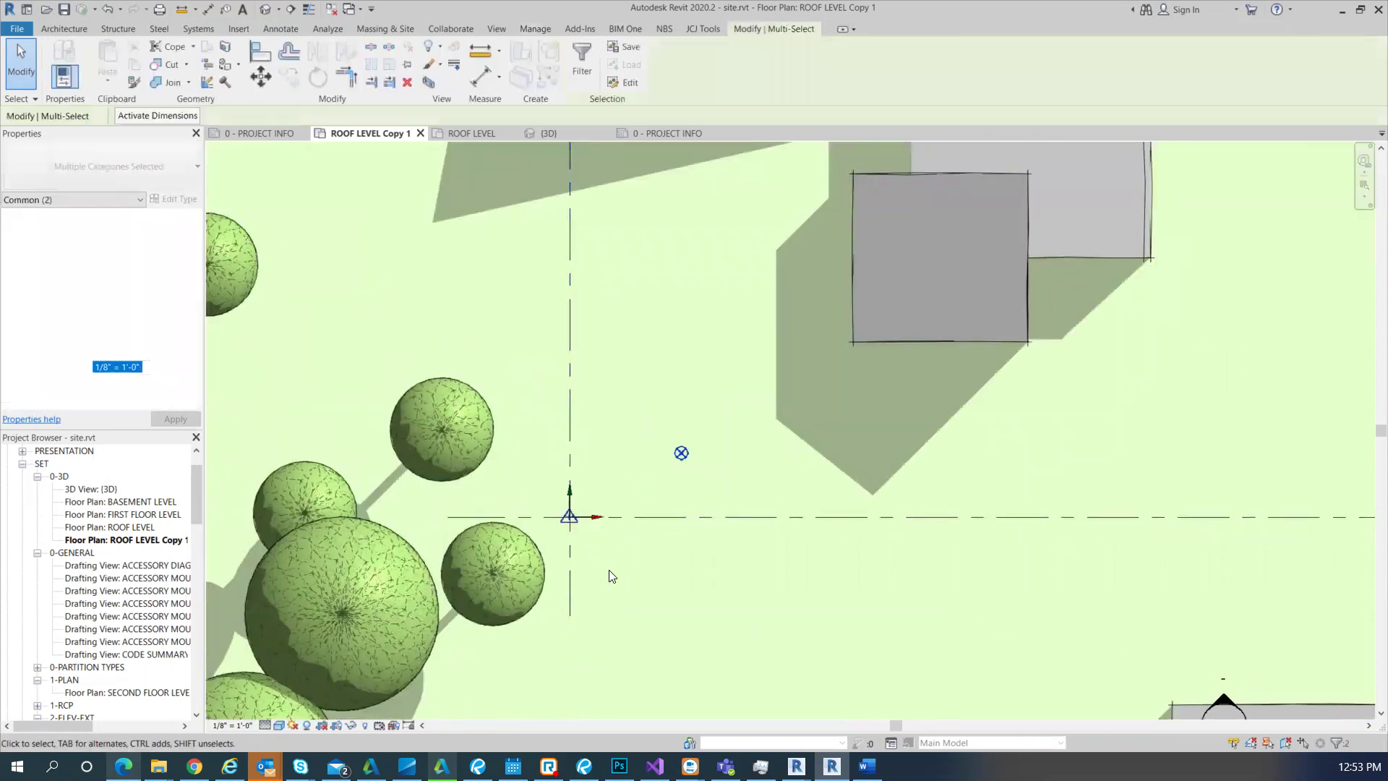
key("m")
key("v")
left_click(605, 576)
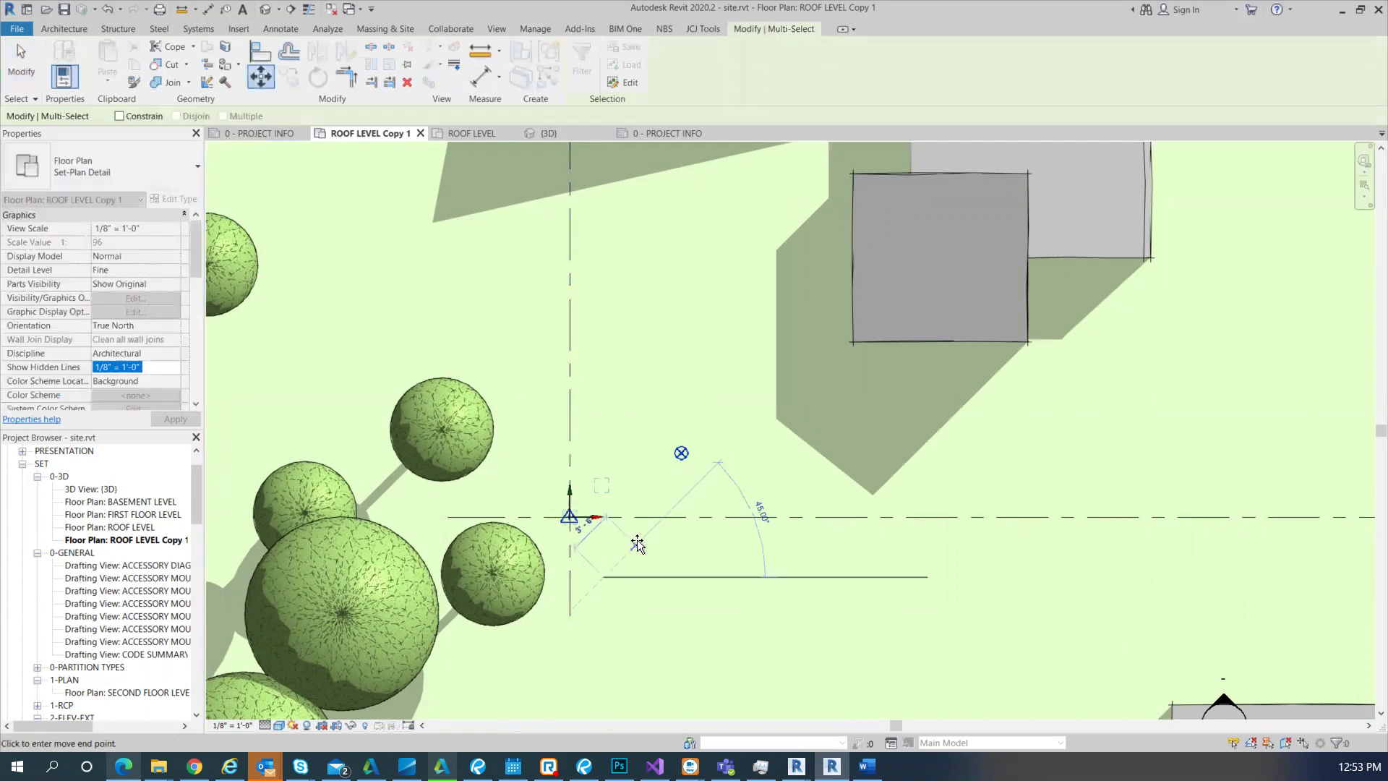
left_click(638, 544)
- Select the survey point and the project base point in turn to inspect their coordinates
left_click(608, 483)
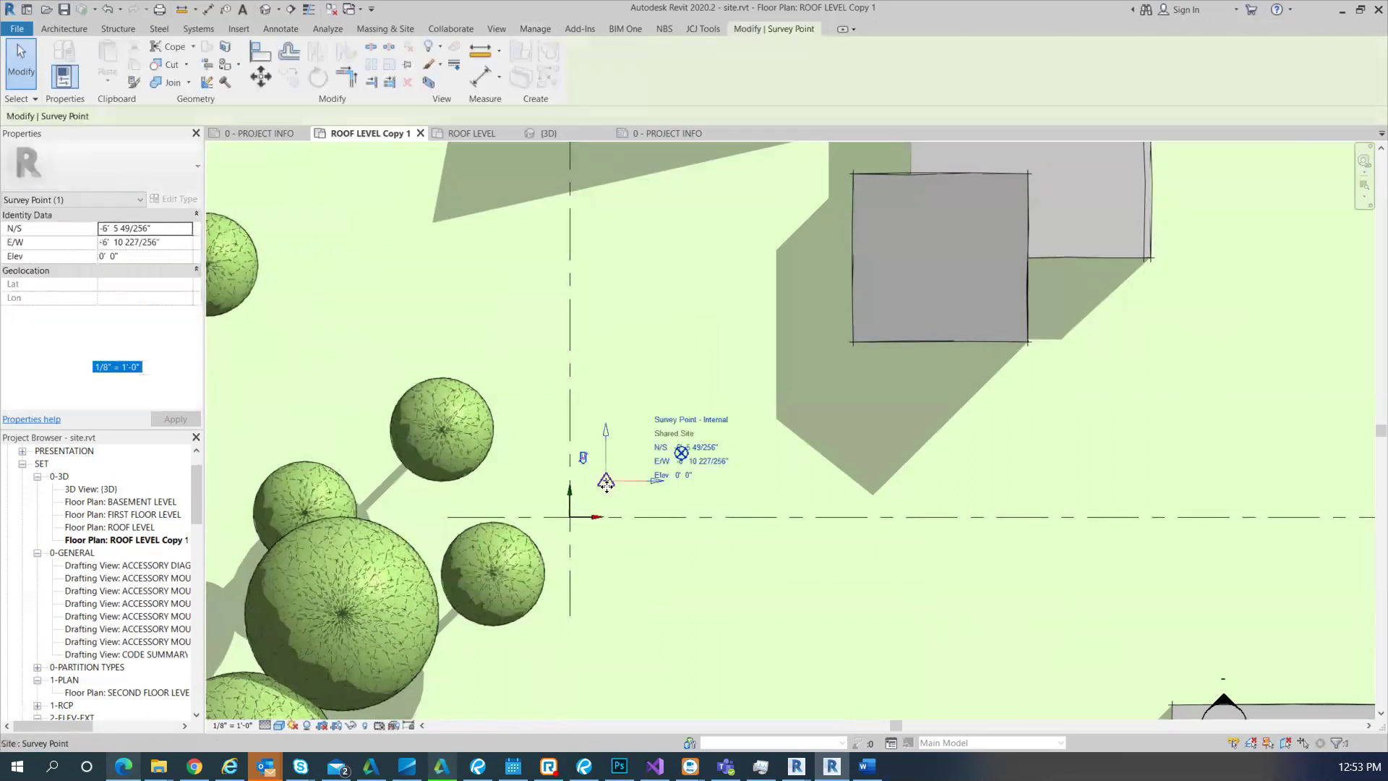
scroll(711, 582, "down", 2)
left_click(768, 498)
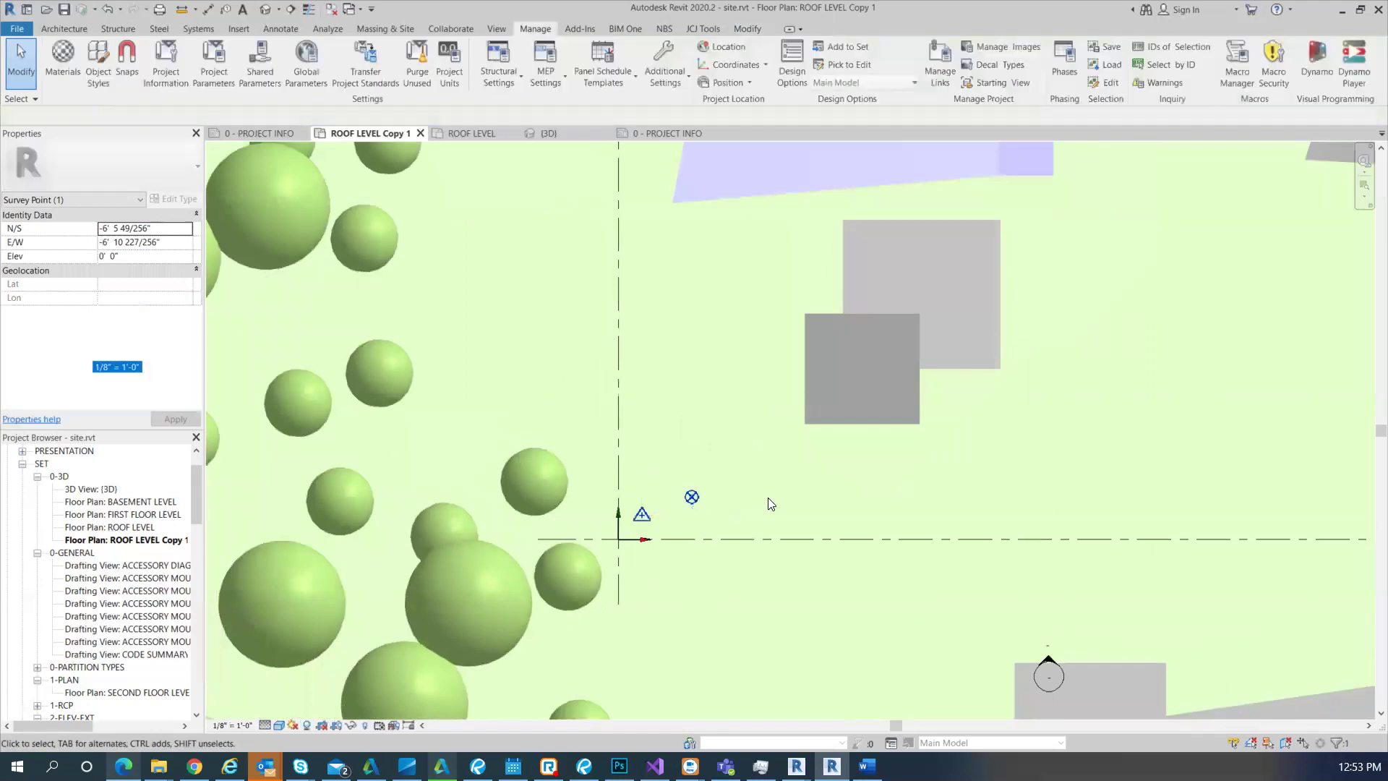
left_click(693, 499)
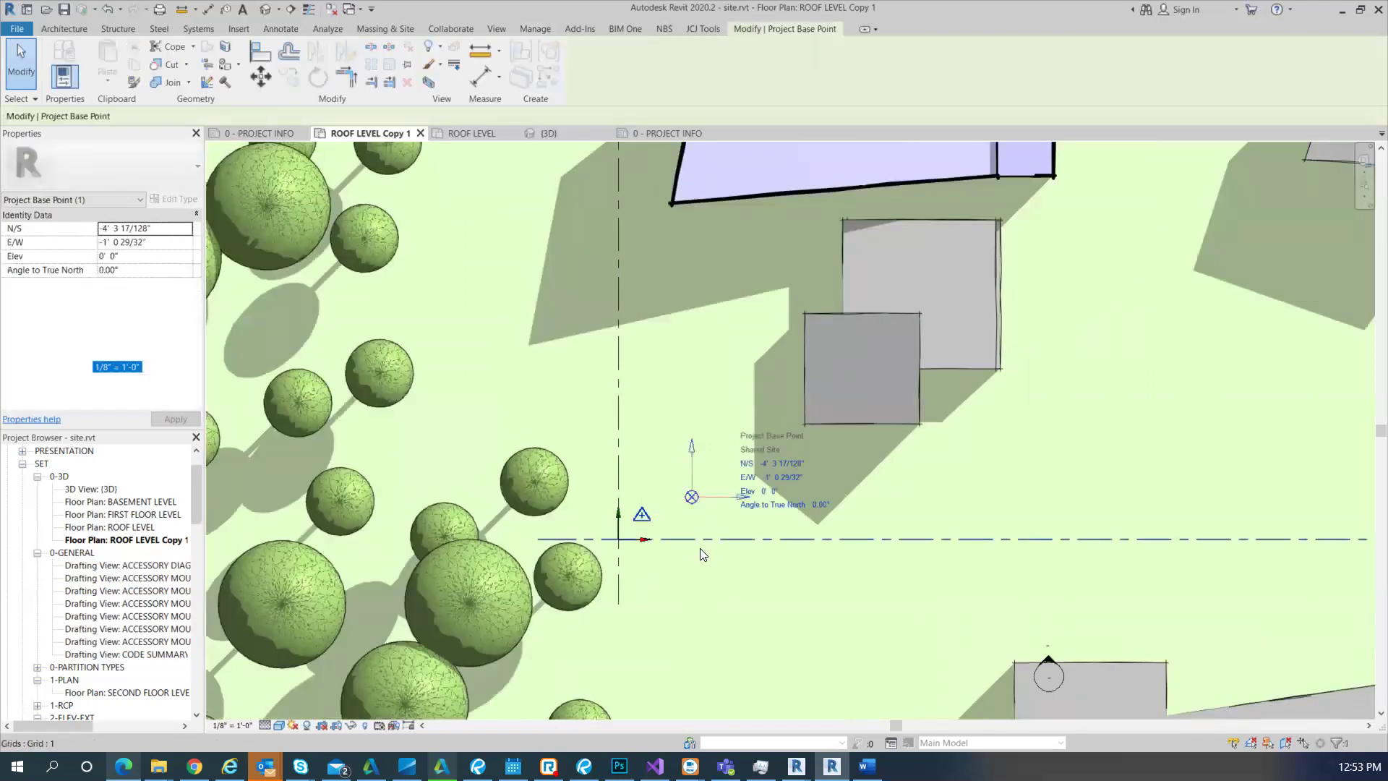
middle_click_drag(738, 558, 643, 633)
left_click(668, 580)
scroll(668, 580, "down", 2)
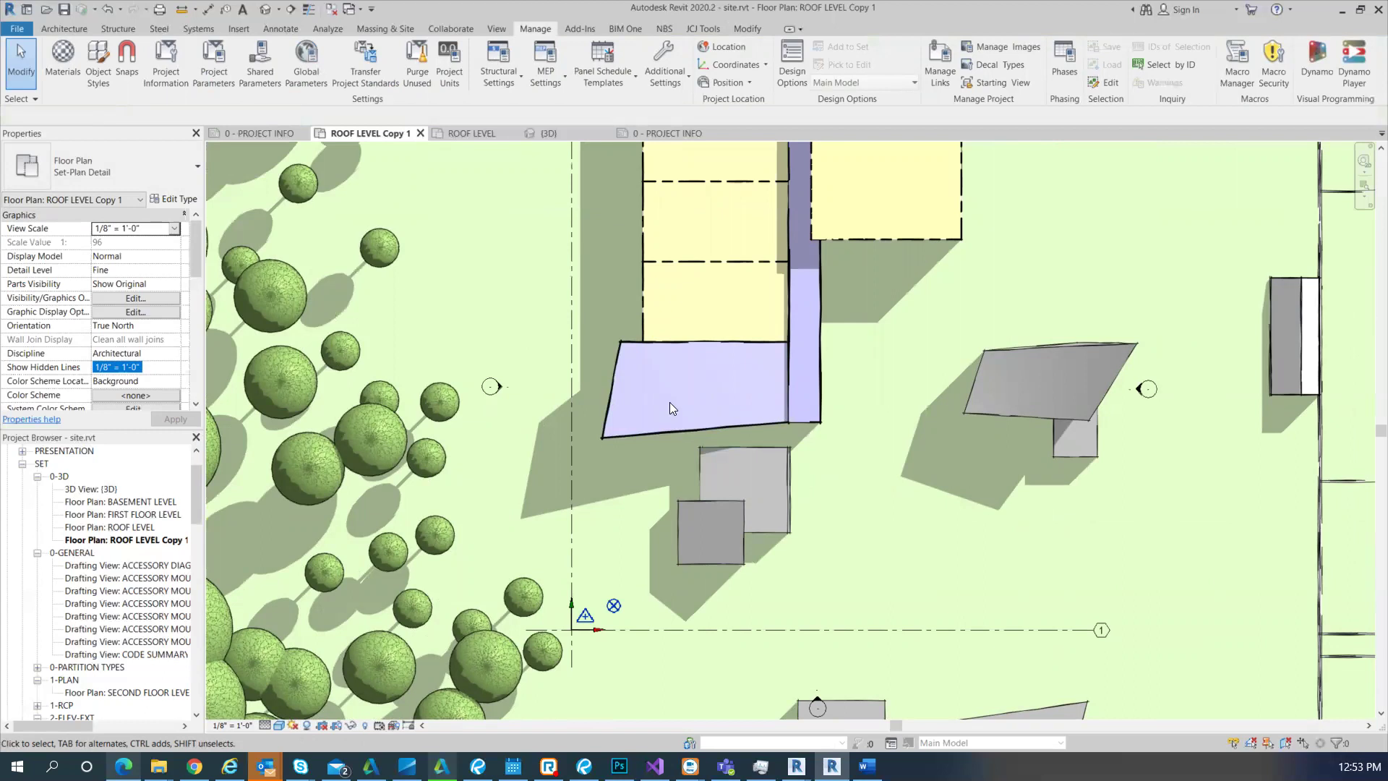
- Search the BCMS content browser for "north" and place the North Arrow - fancy annotation on grid 1, below the small gray buildings
left_click(703, 30)
left_click(16, 54)
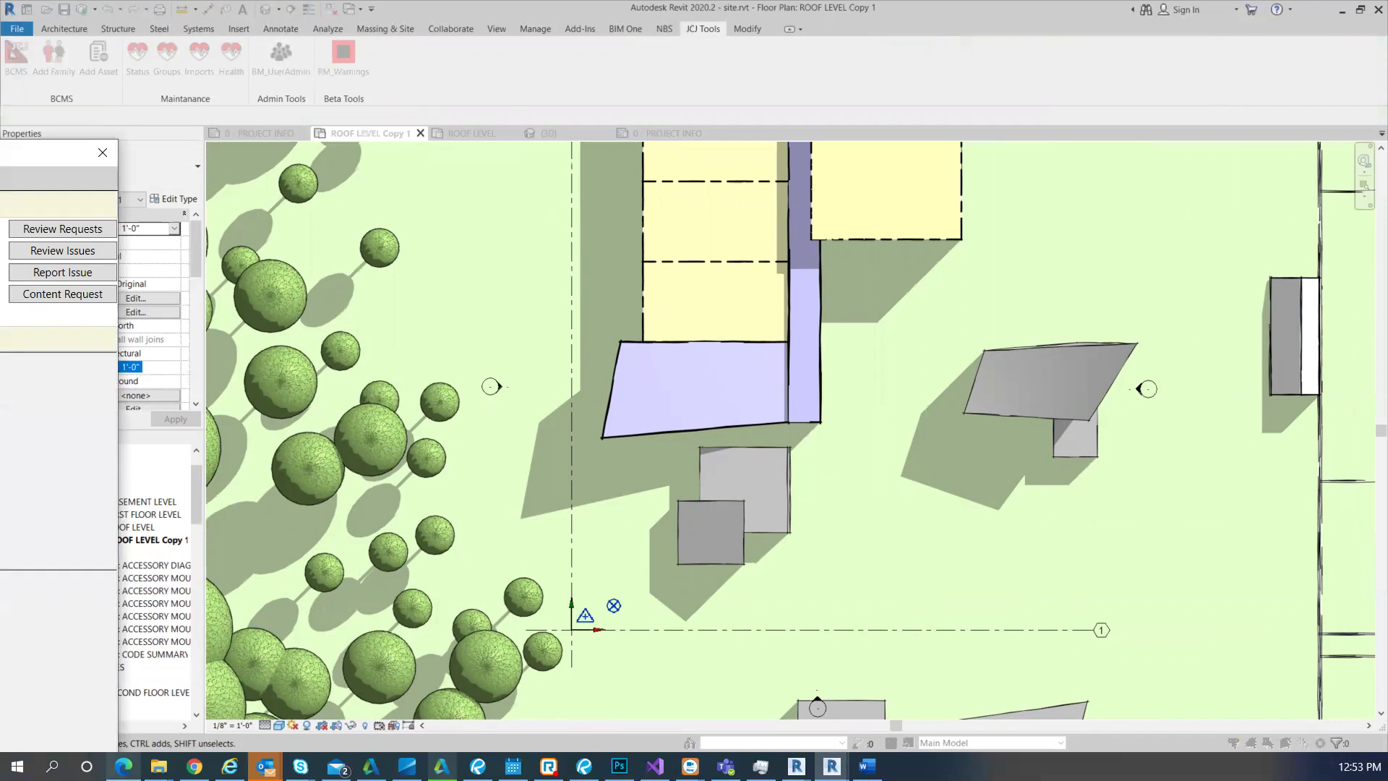
type("n")
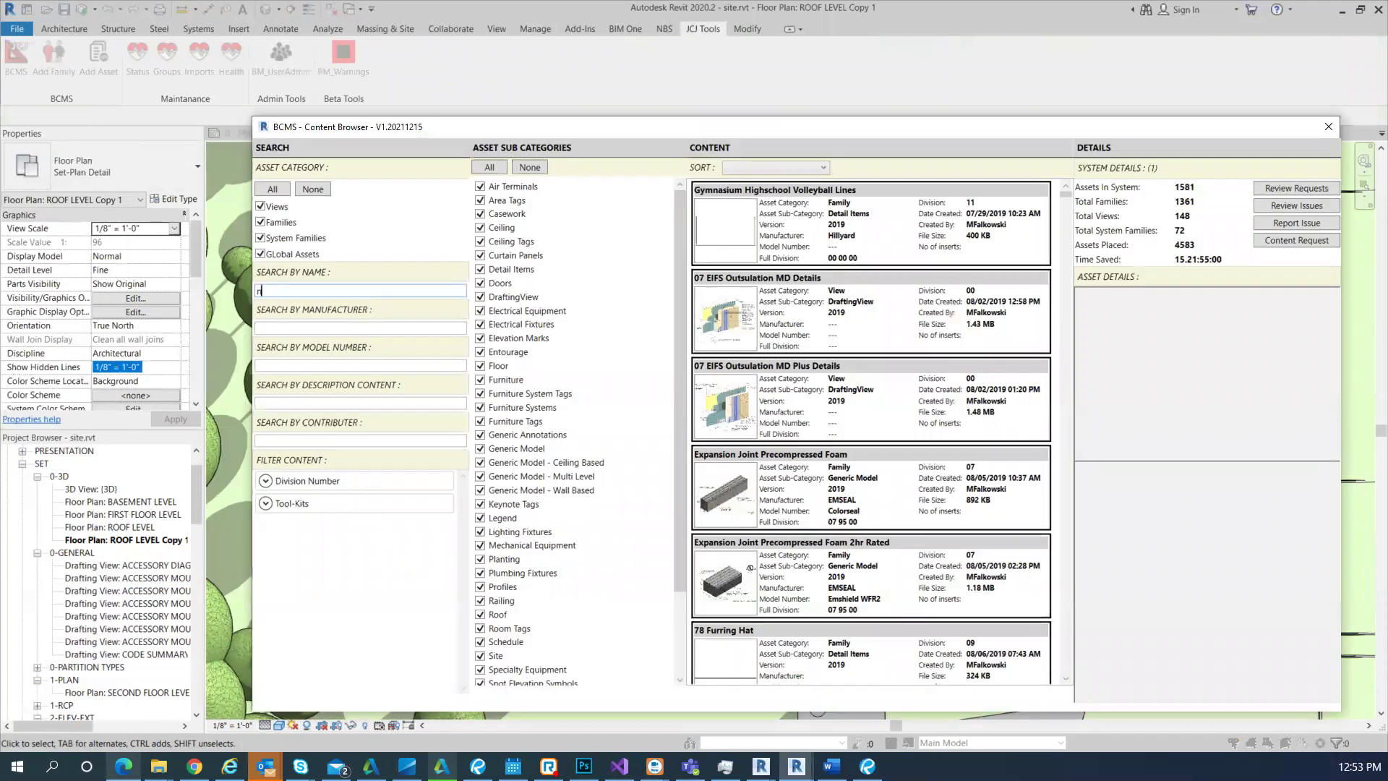
type("orth")
left_click(887, 330)
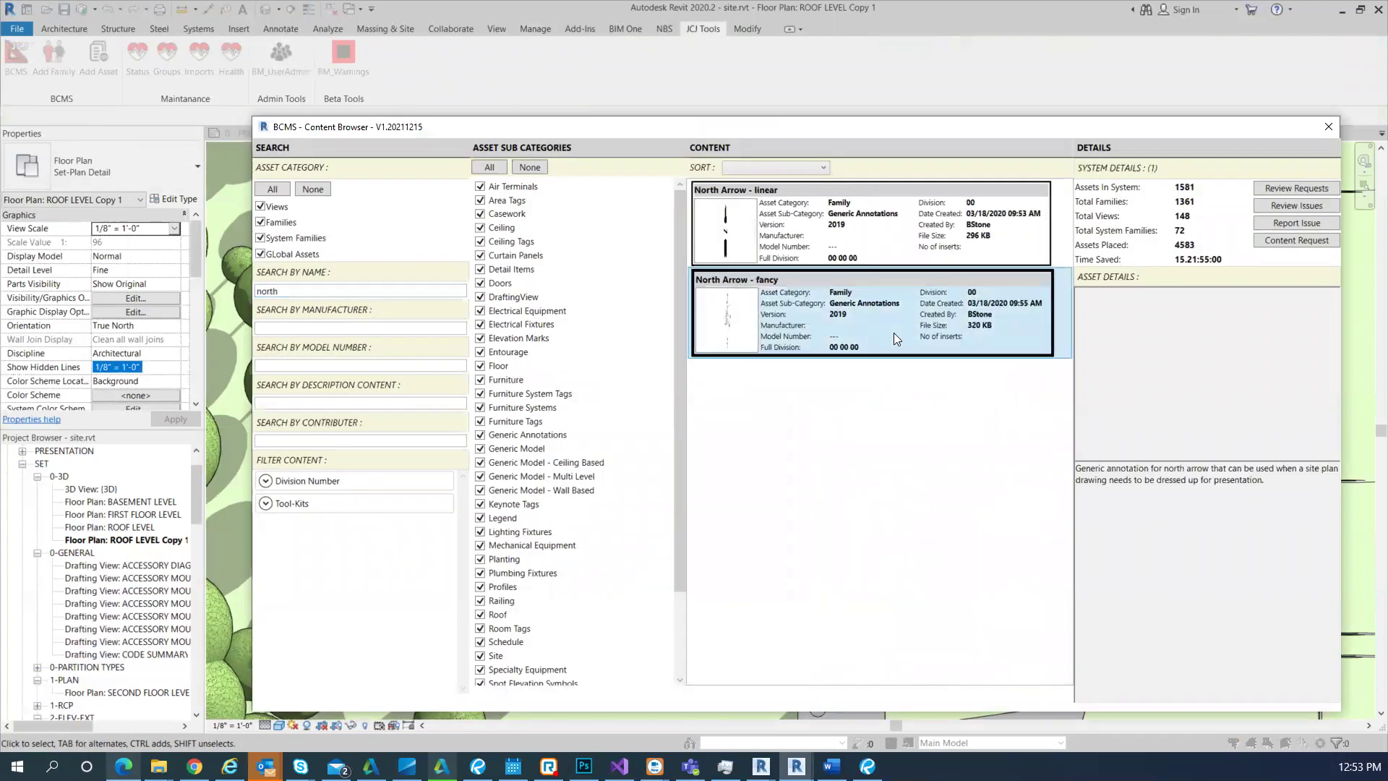
double_click(894, 333)
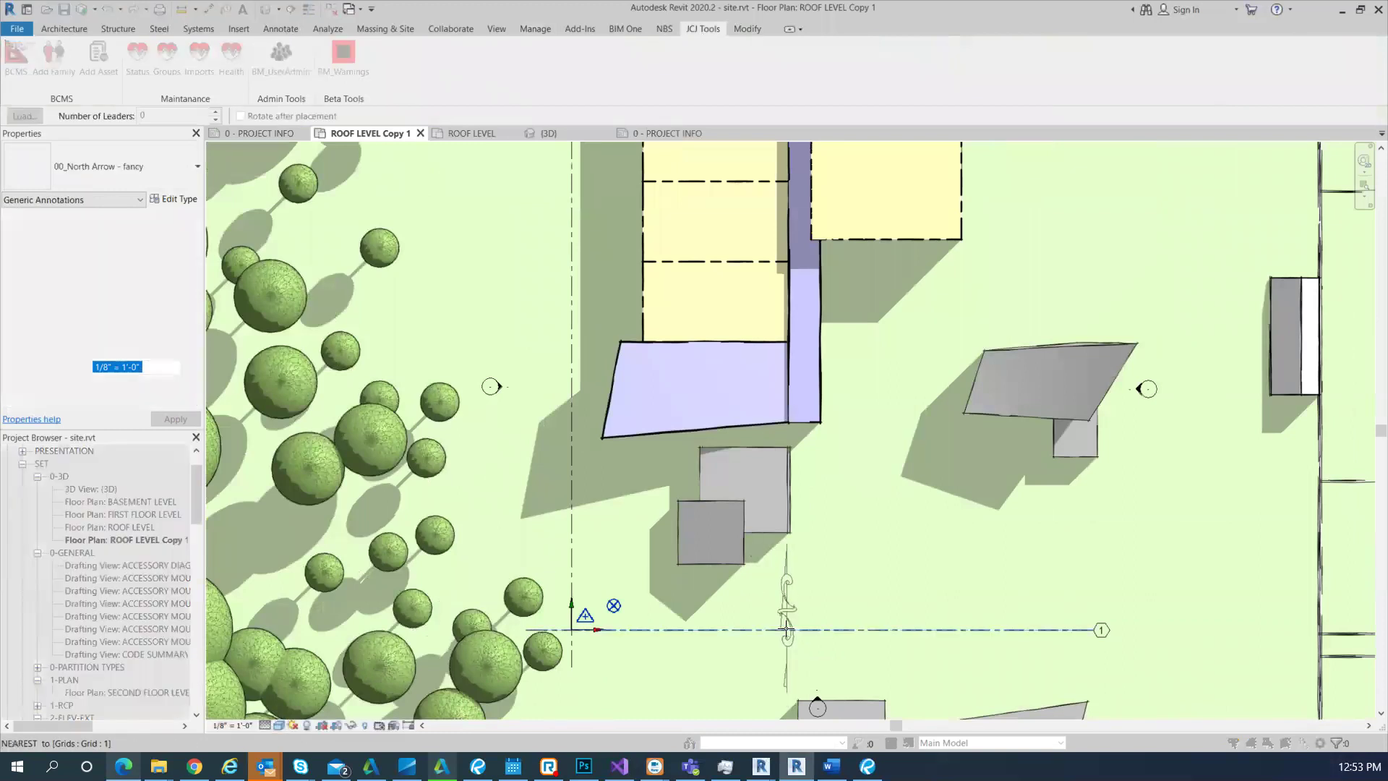
key("Escape")
- Rotate the placed north arrow clockwise so that it points diagonally towards the upper right
left_click(787, 613)
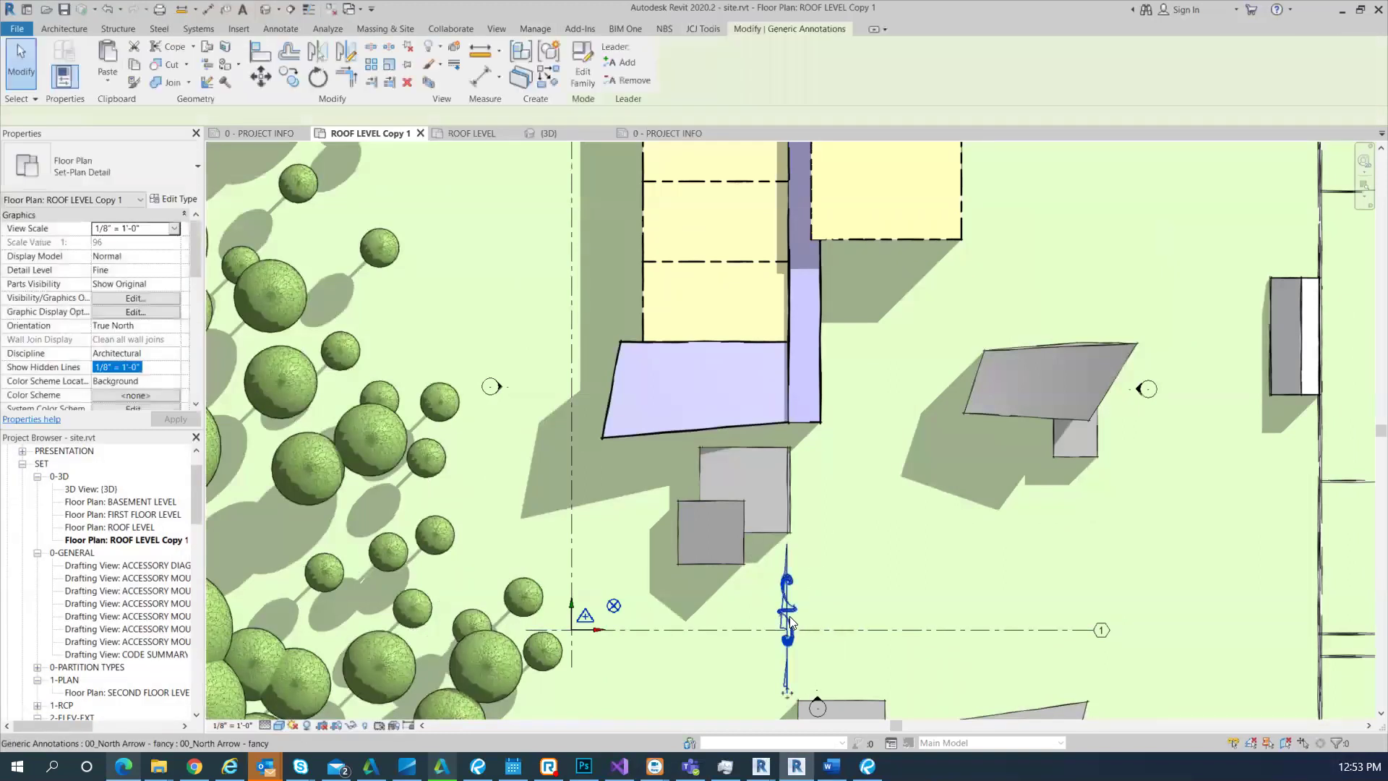
key("r")
key("o")
left_click(835, 544)
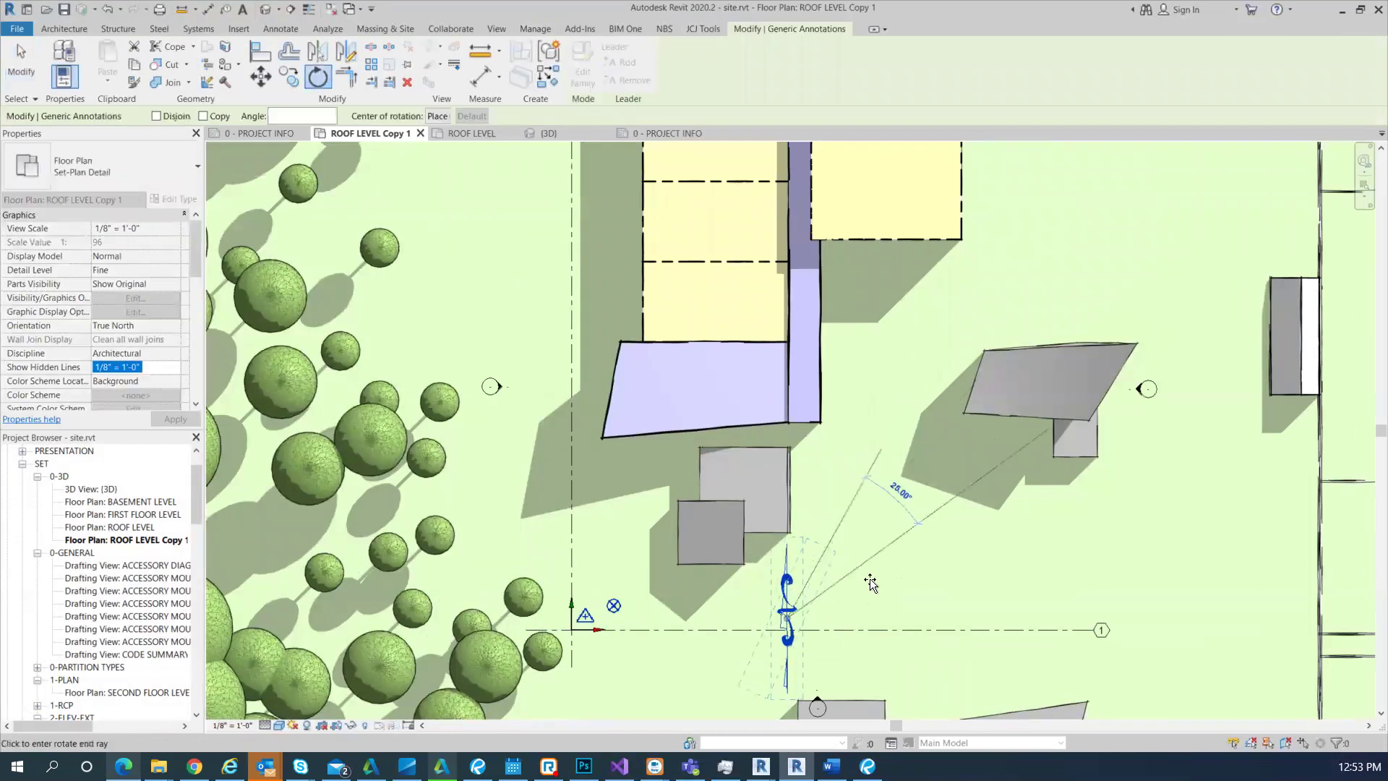
left_click(886, 597)
key("Escape")
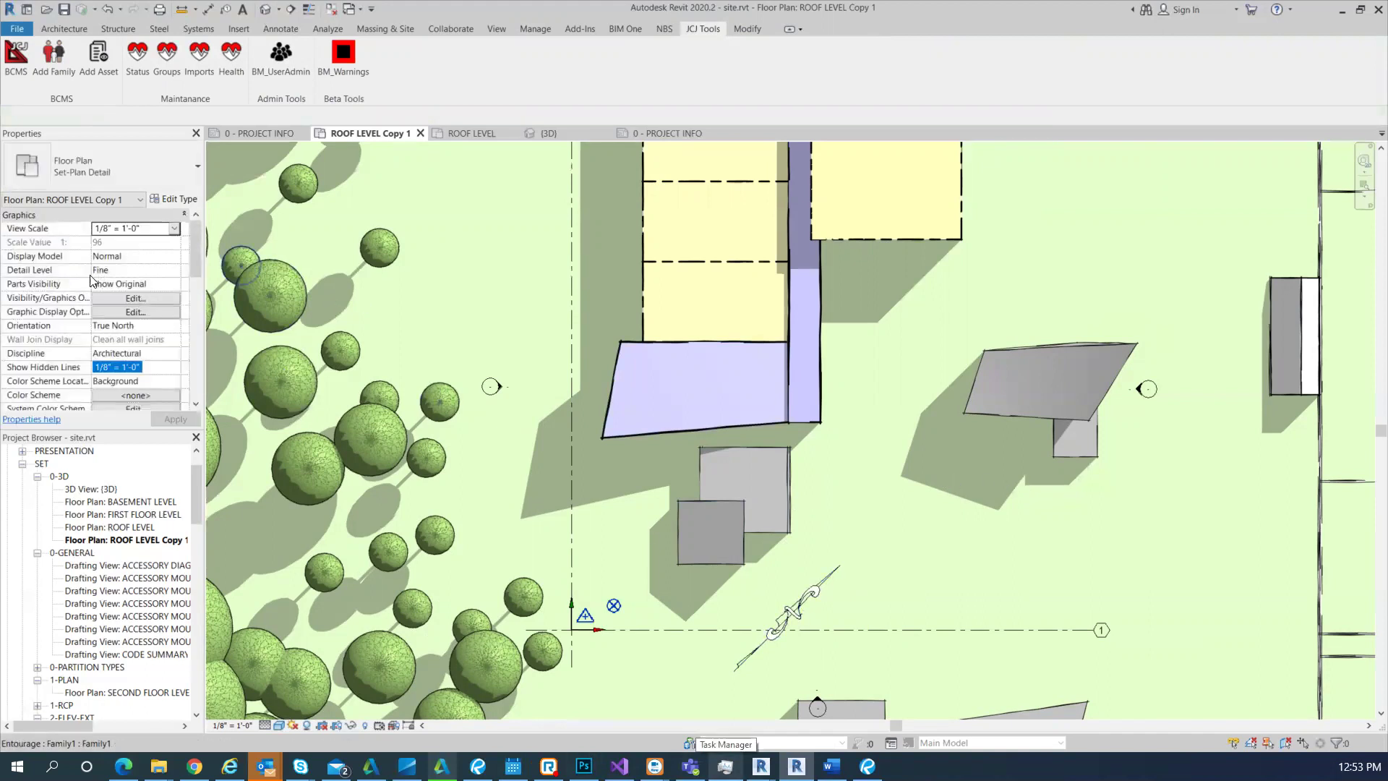
- Switch the plan view's orientation to Project North and back to True North
scroll(153, 305, "down", 3)
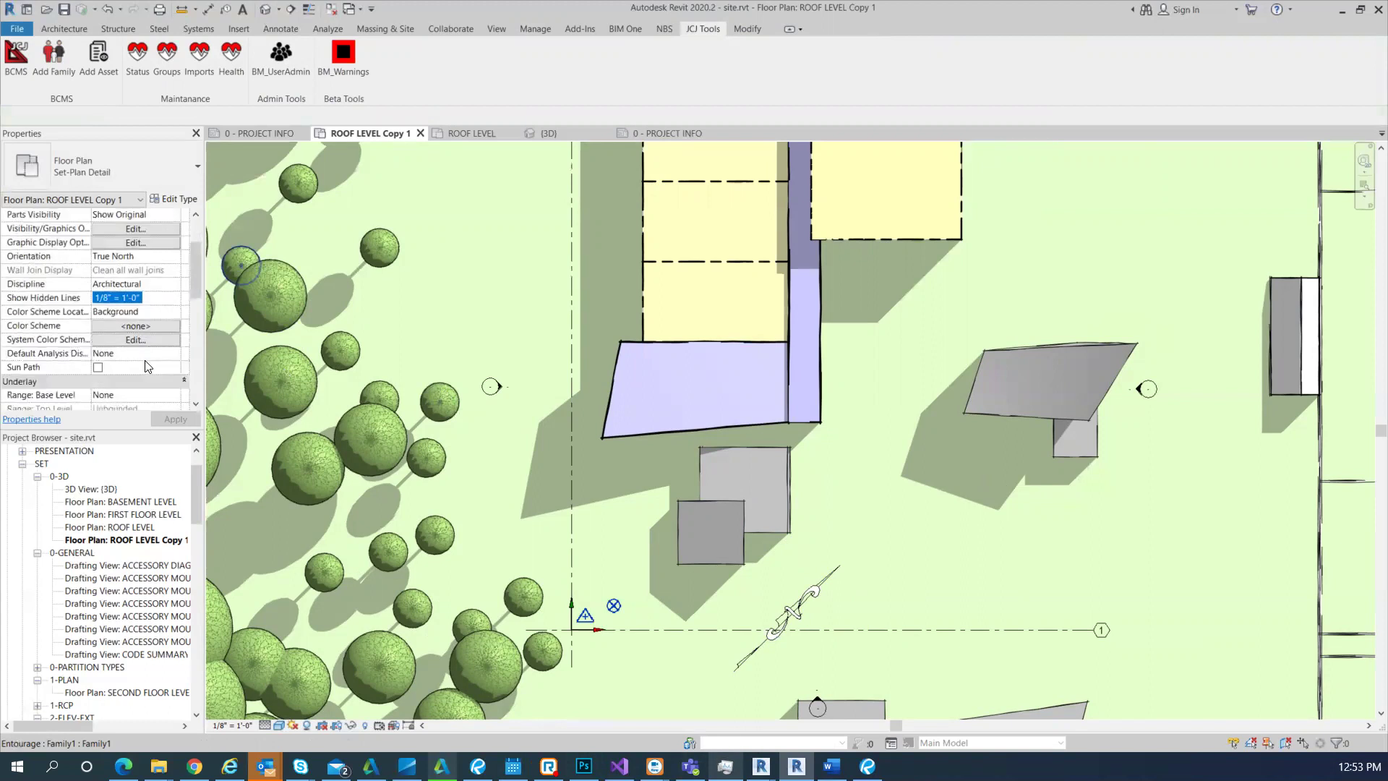
scroll(148, 366, "down", 3)
scroll(148, 366, "up", 5)
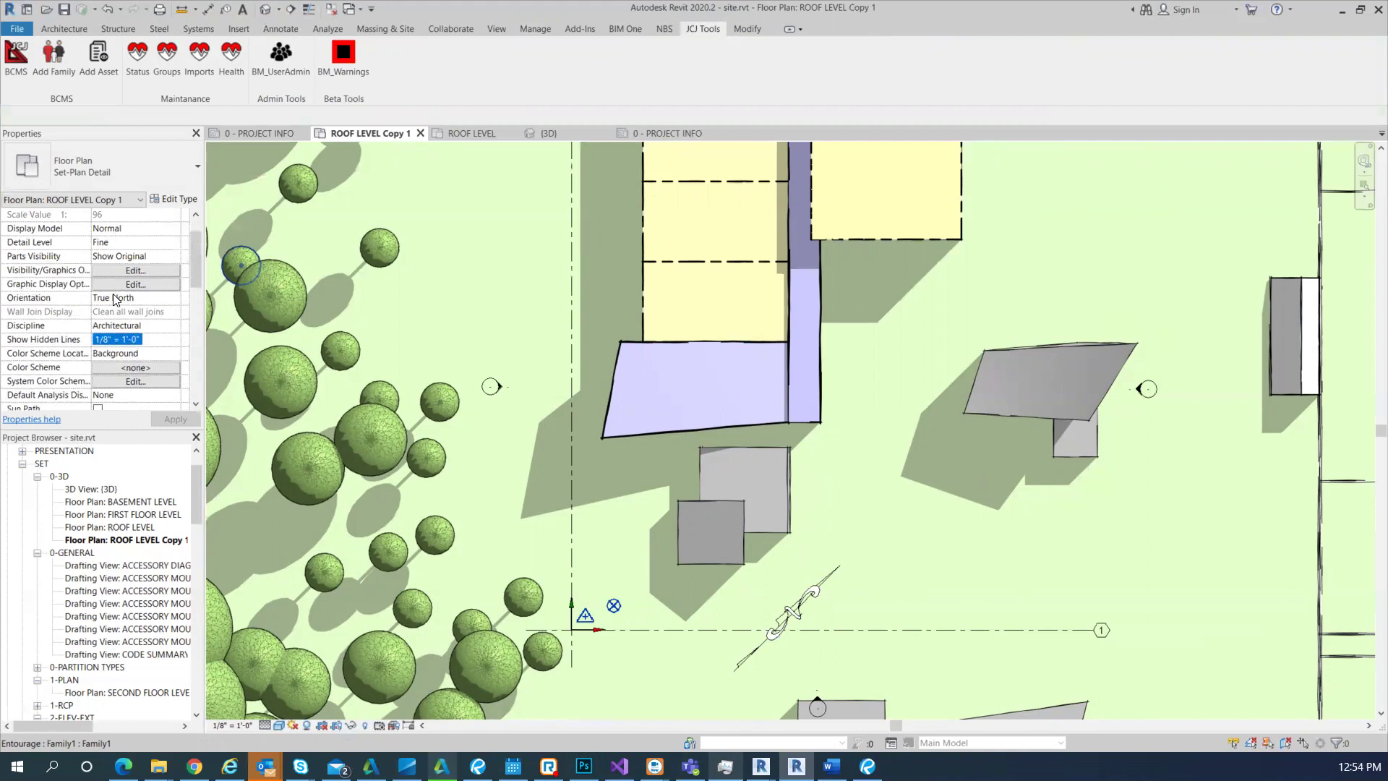
left_click(173, 299)
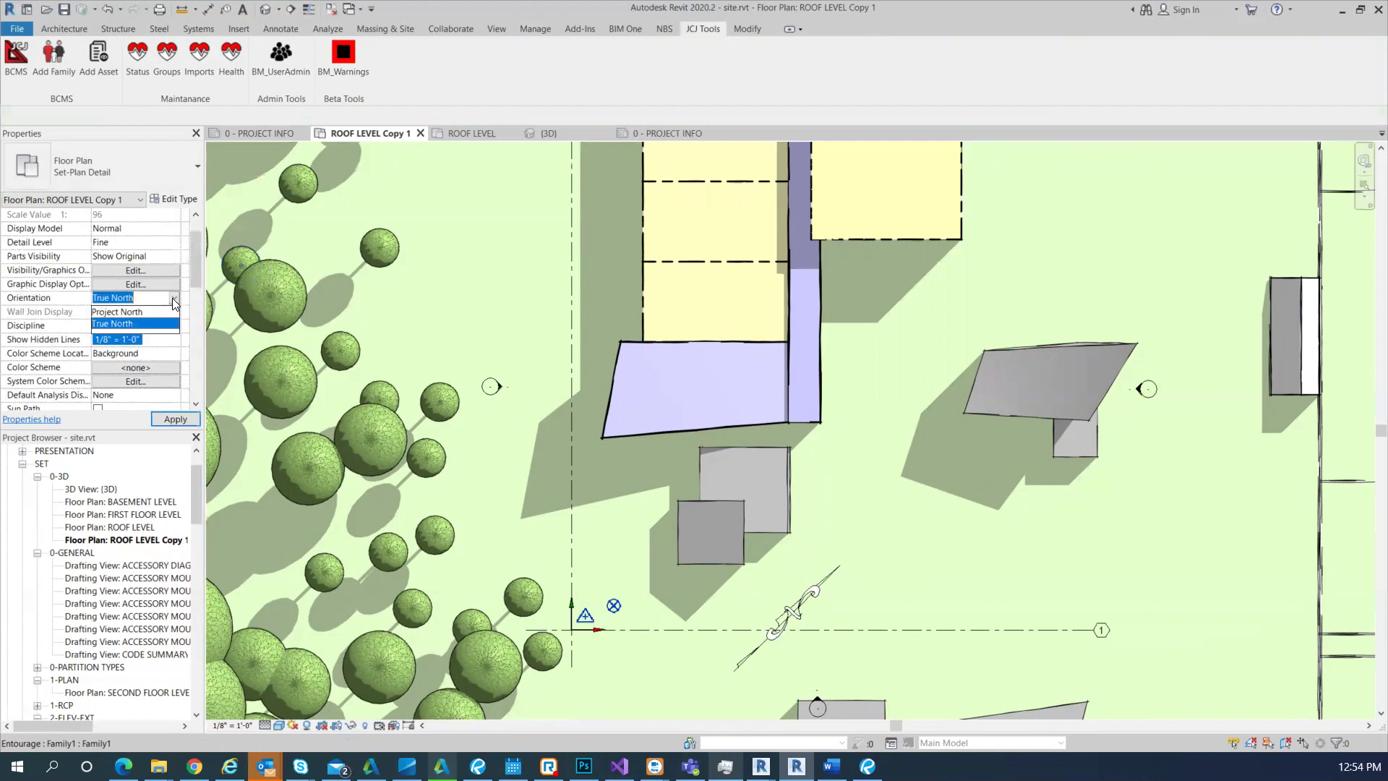
left_click(141, 312)
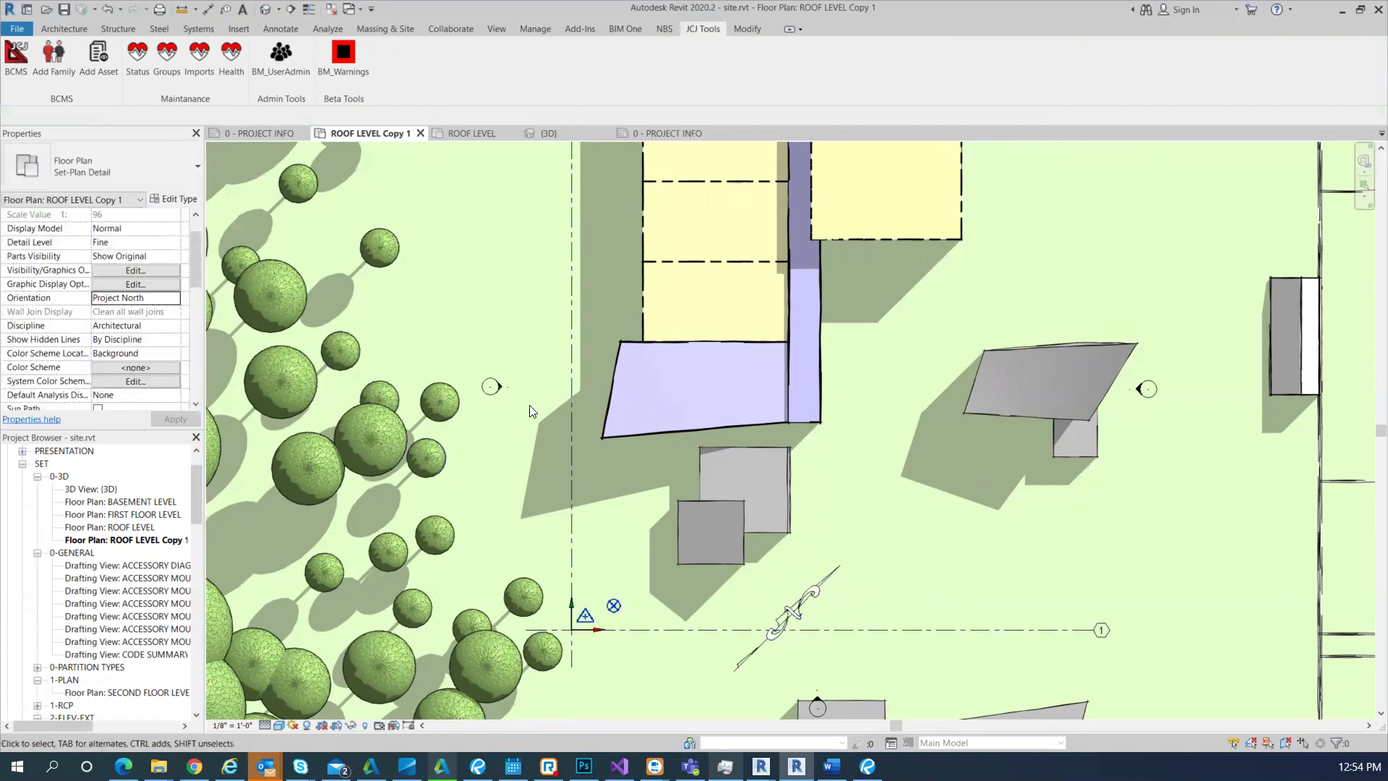
left_click(173, 298)
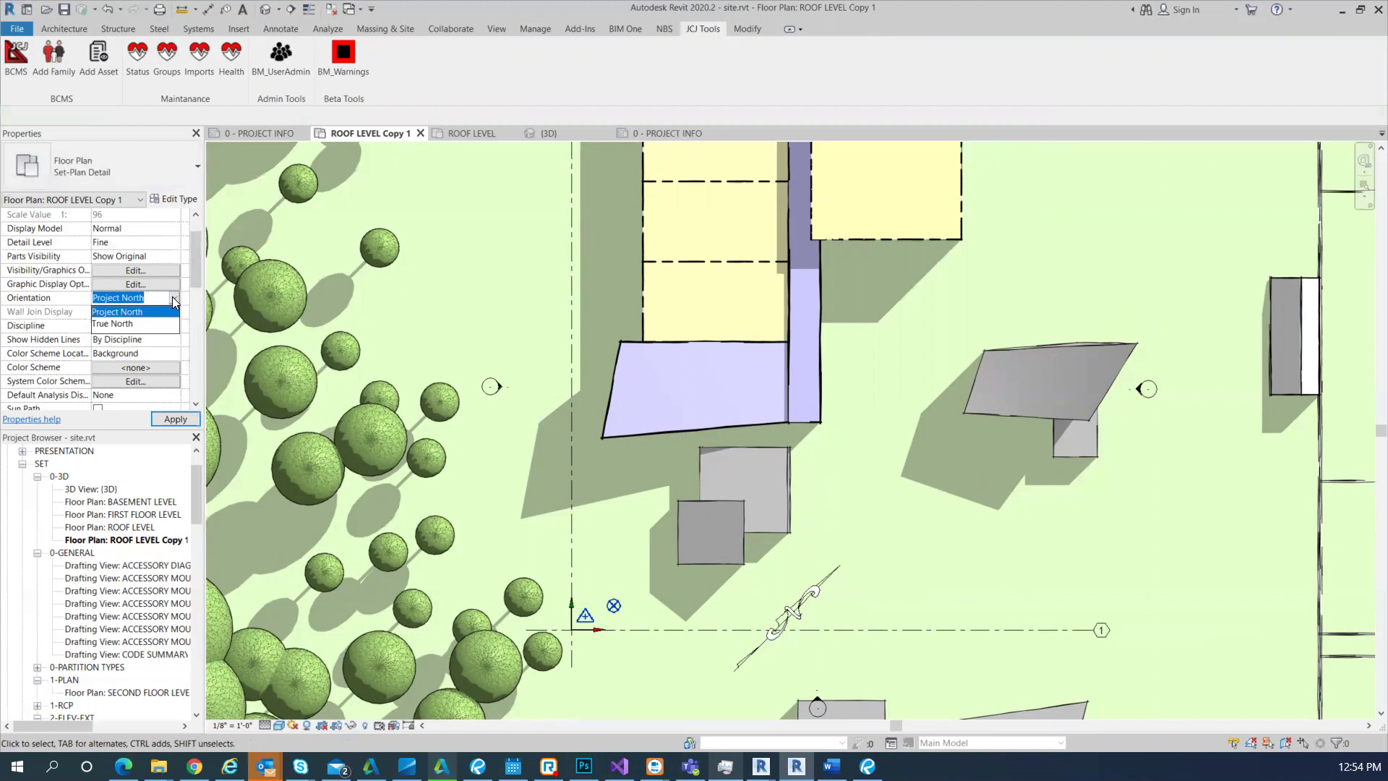
left_click(121, 324)
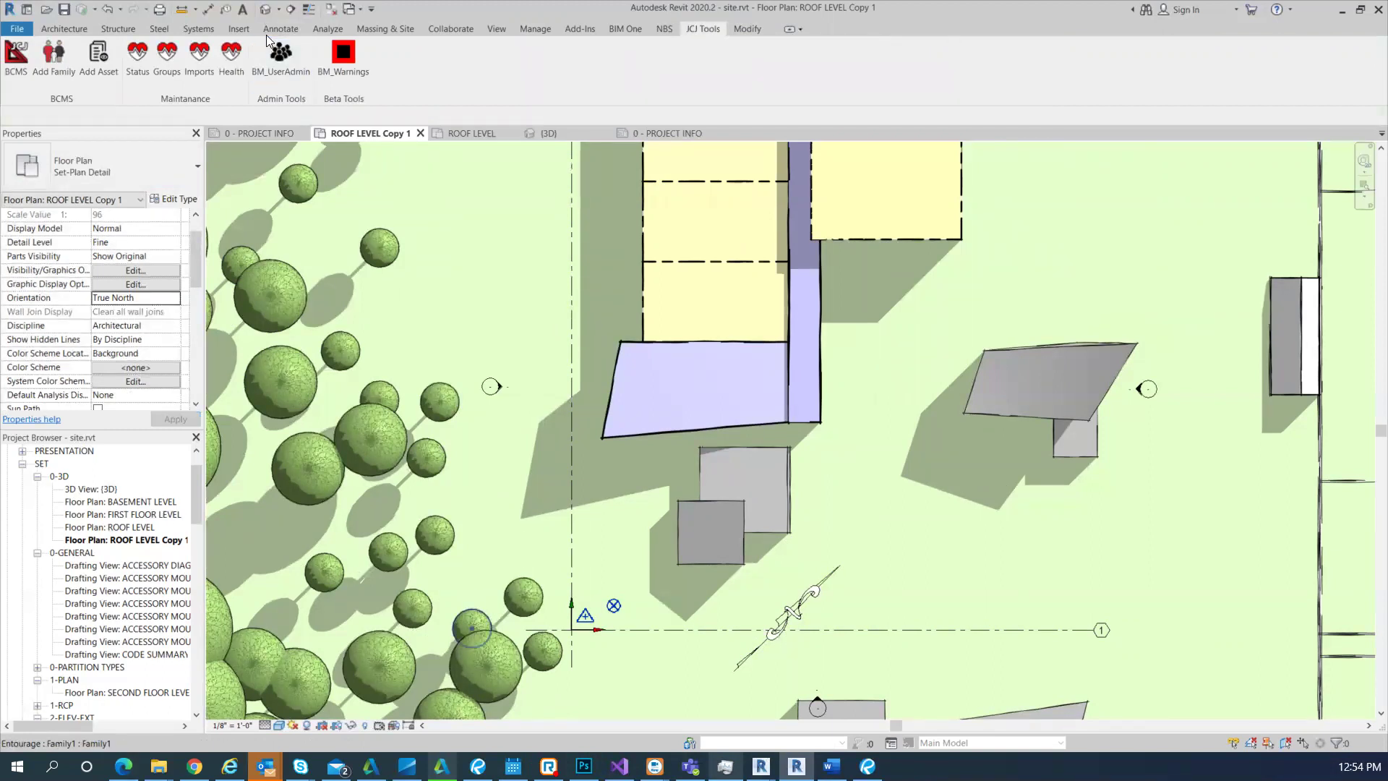
- Rotate true north about the north arrow's tail, from the arrow's diagonal direction to straight up
left_click(539, 31)
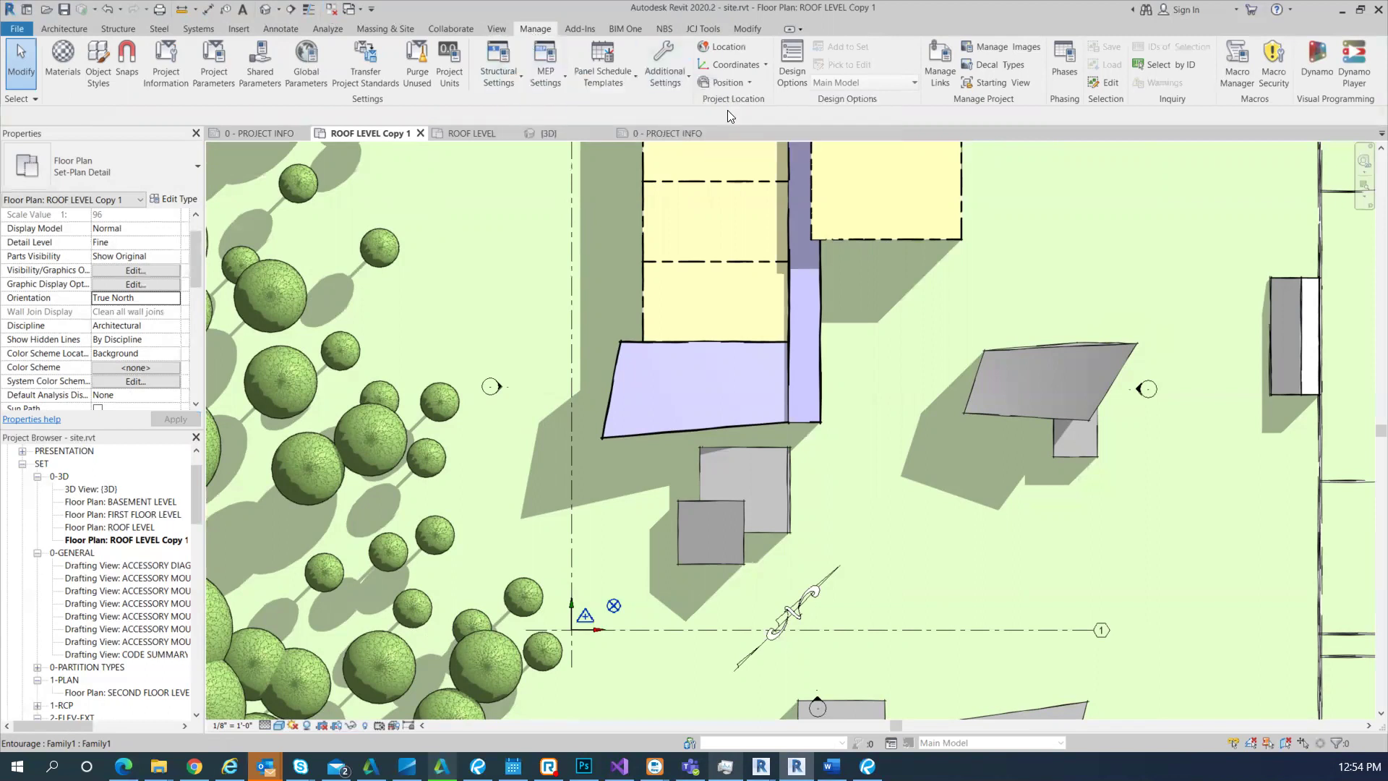
left_click(725, 83)
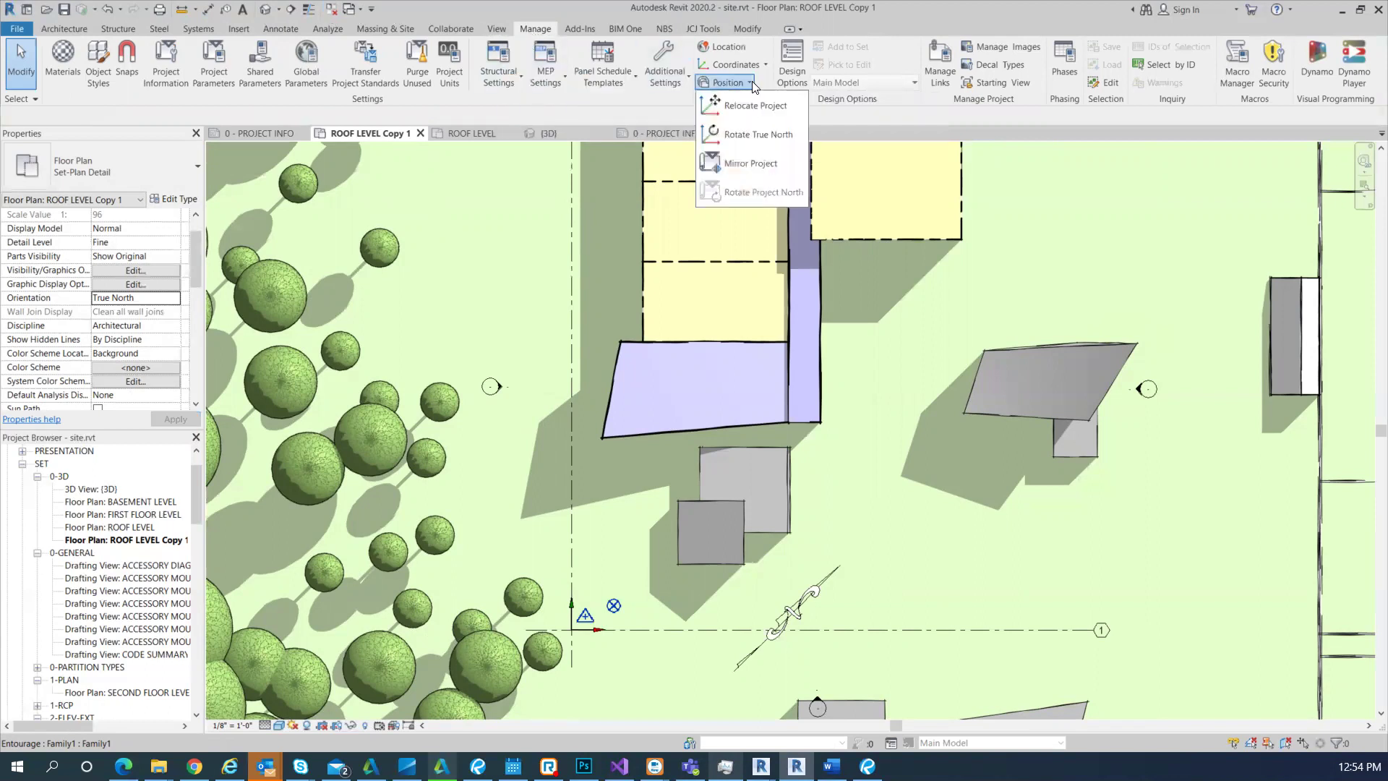
left_click(747, 136)
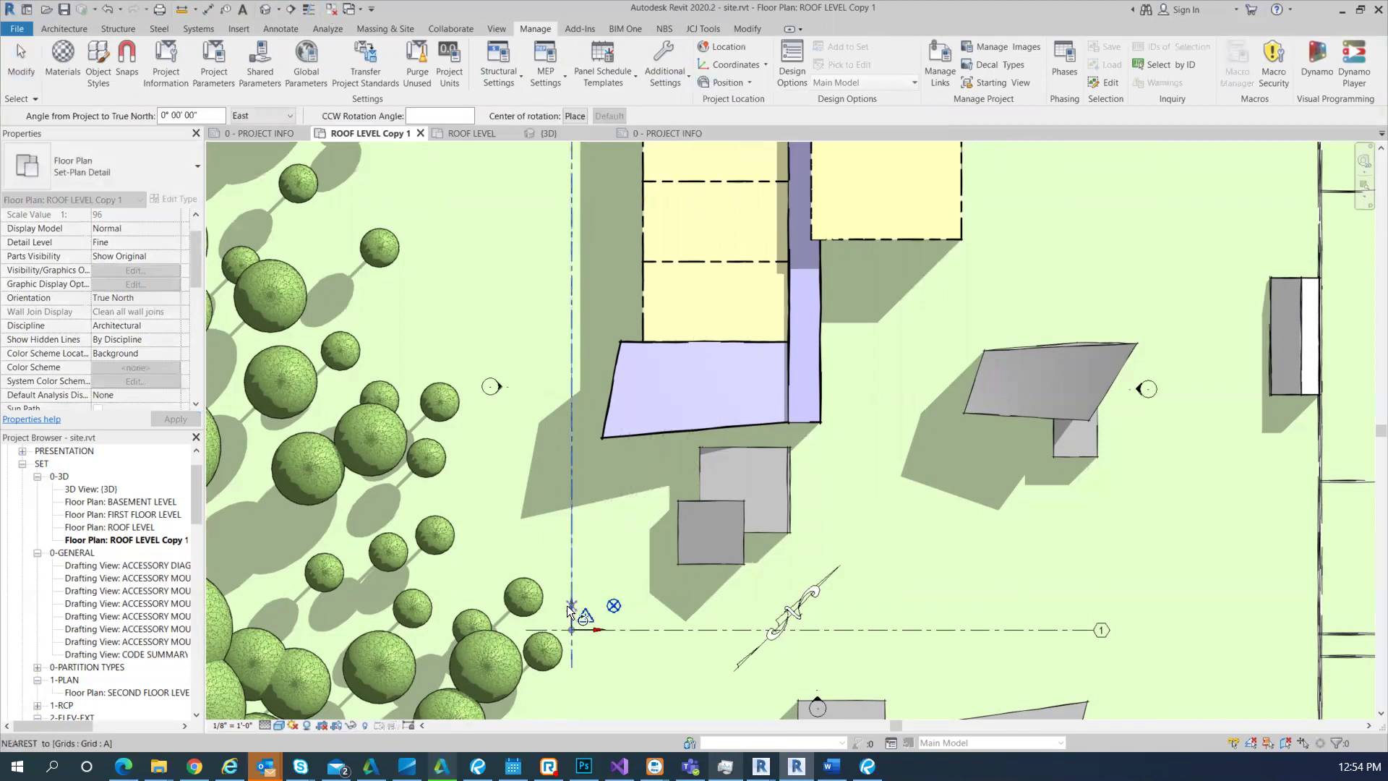
left_click(569, 628)
left_click(734, 672)
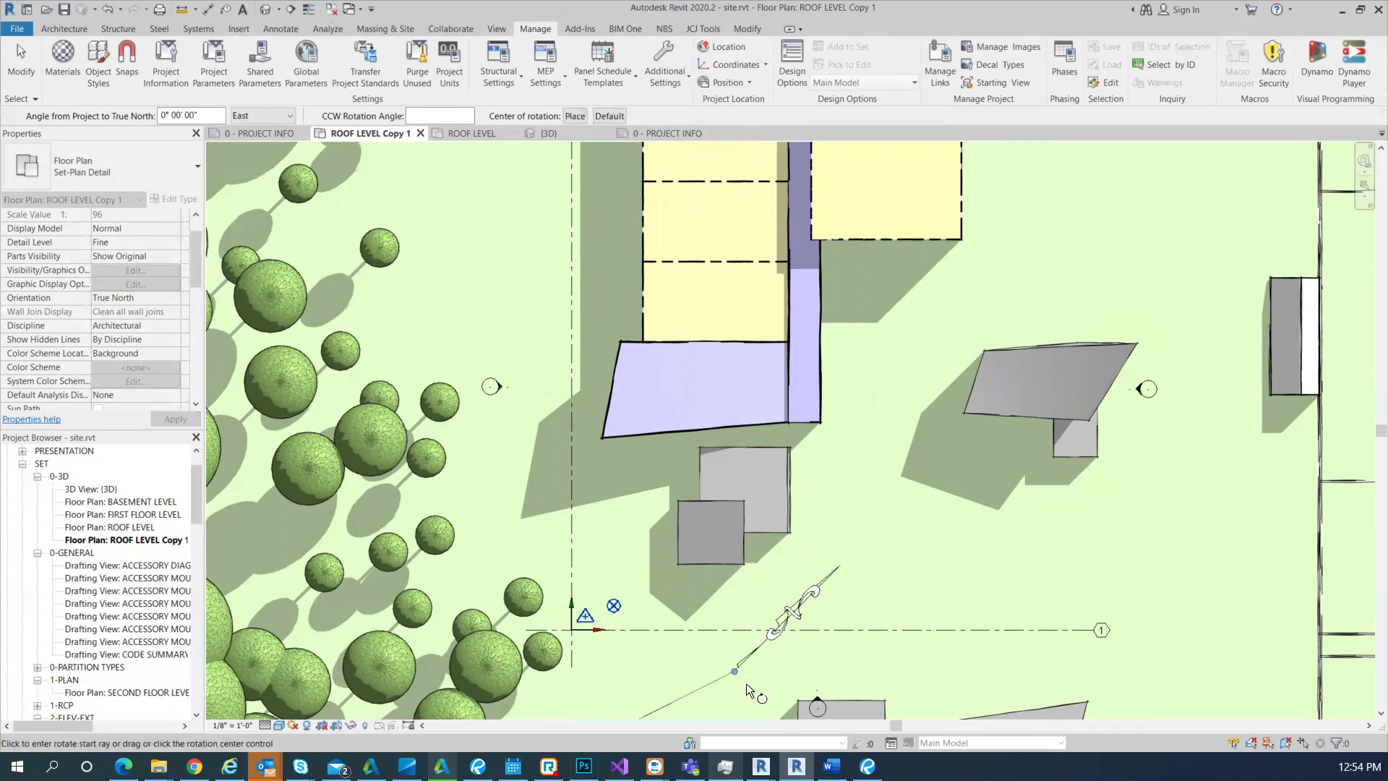
left_click(839, 567)
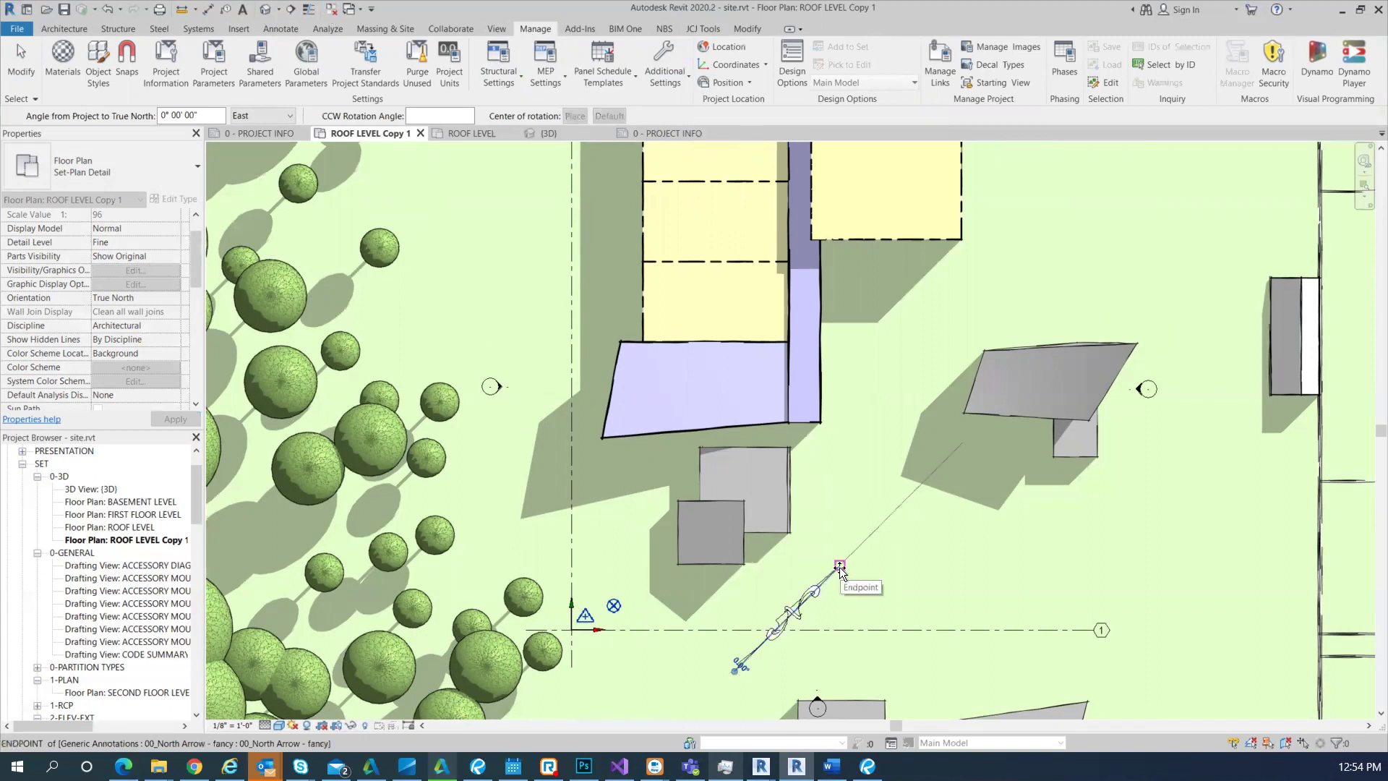
left_click(732, 479)
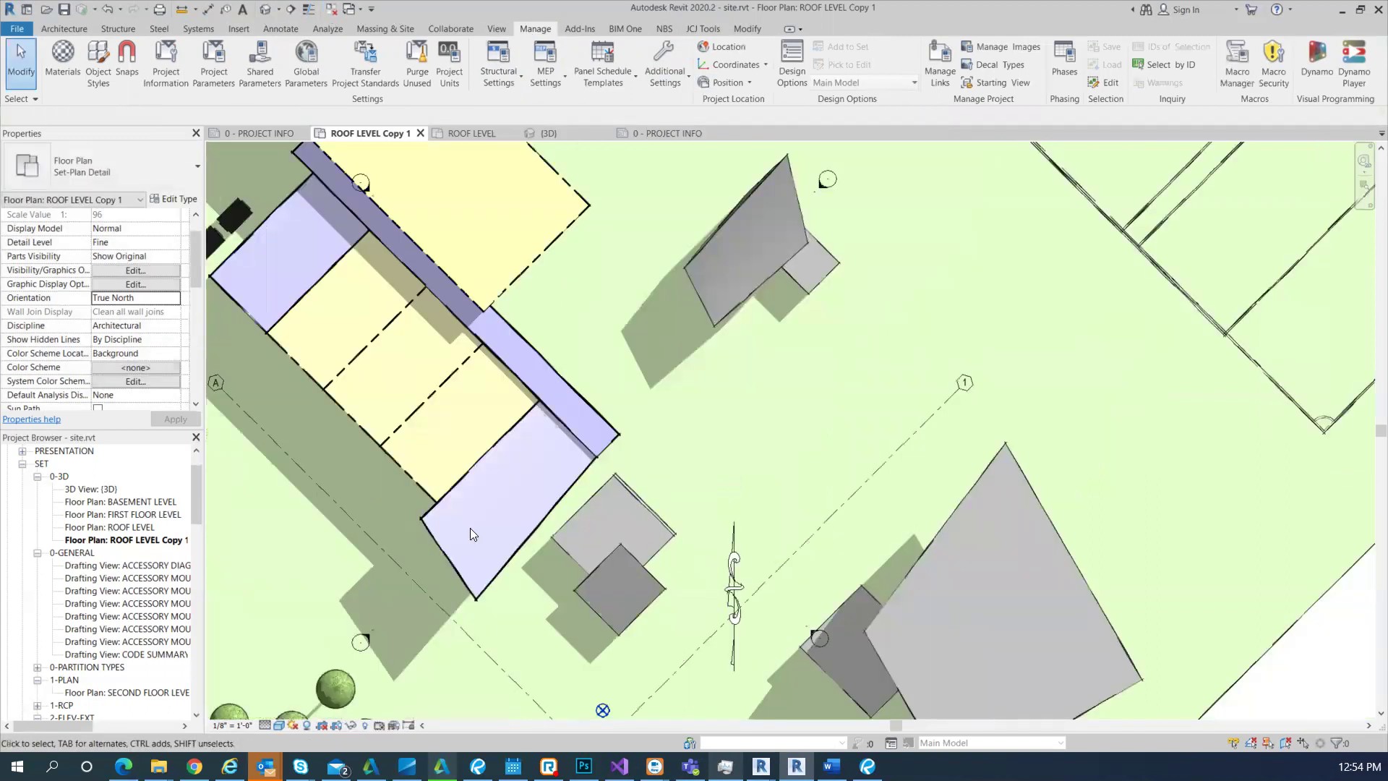
- Set the roof level plan's orientation to Project North
scroll(764, 612, "down", 3)
scroll(719, 617, "up", 2)
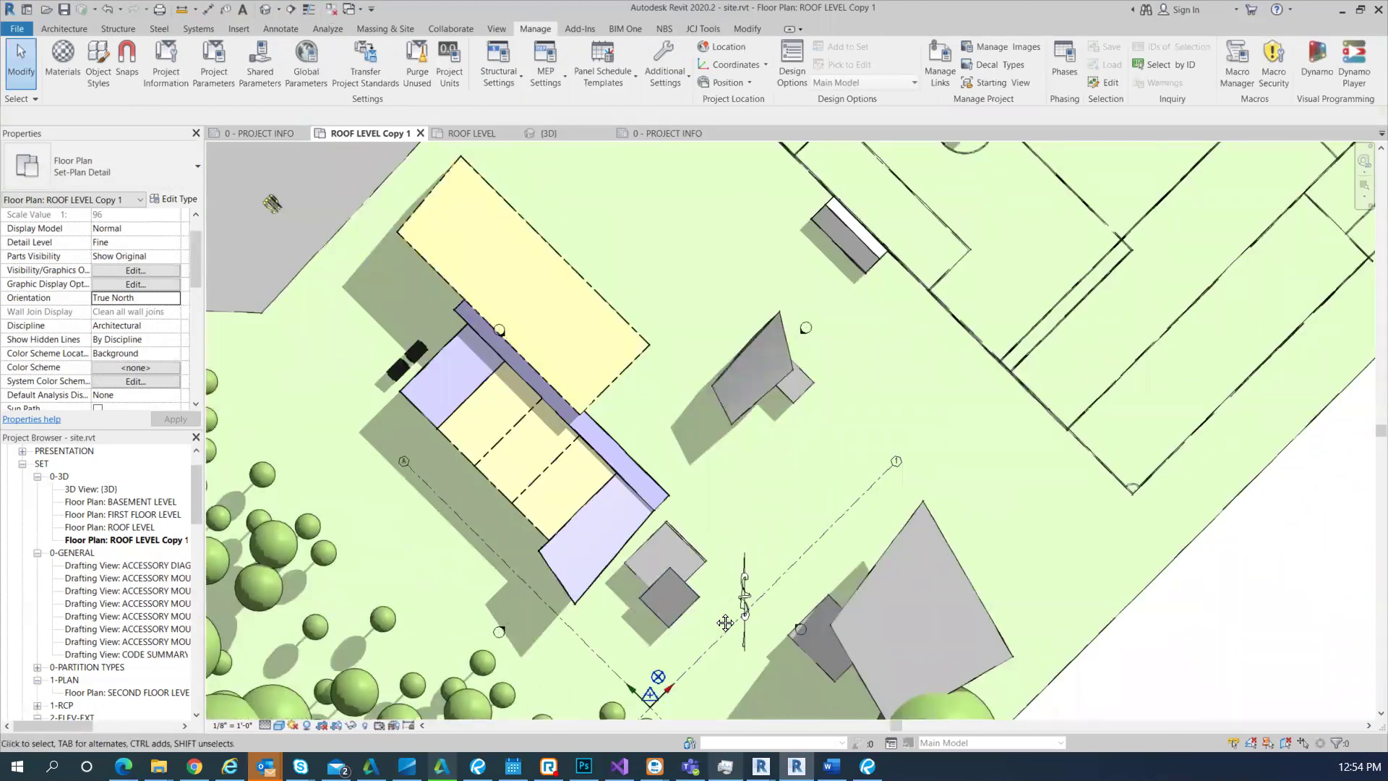
scroll(717, 592, "down", 2)
scroll(716, 553, "up", 2)
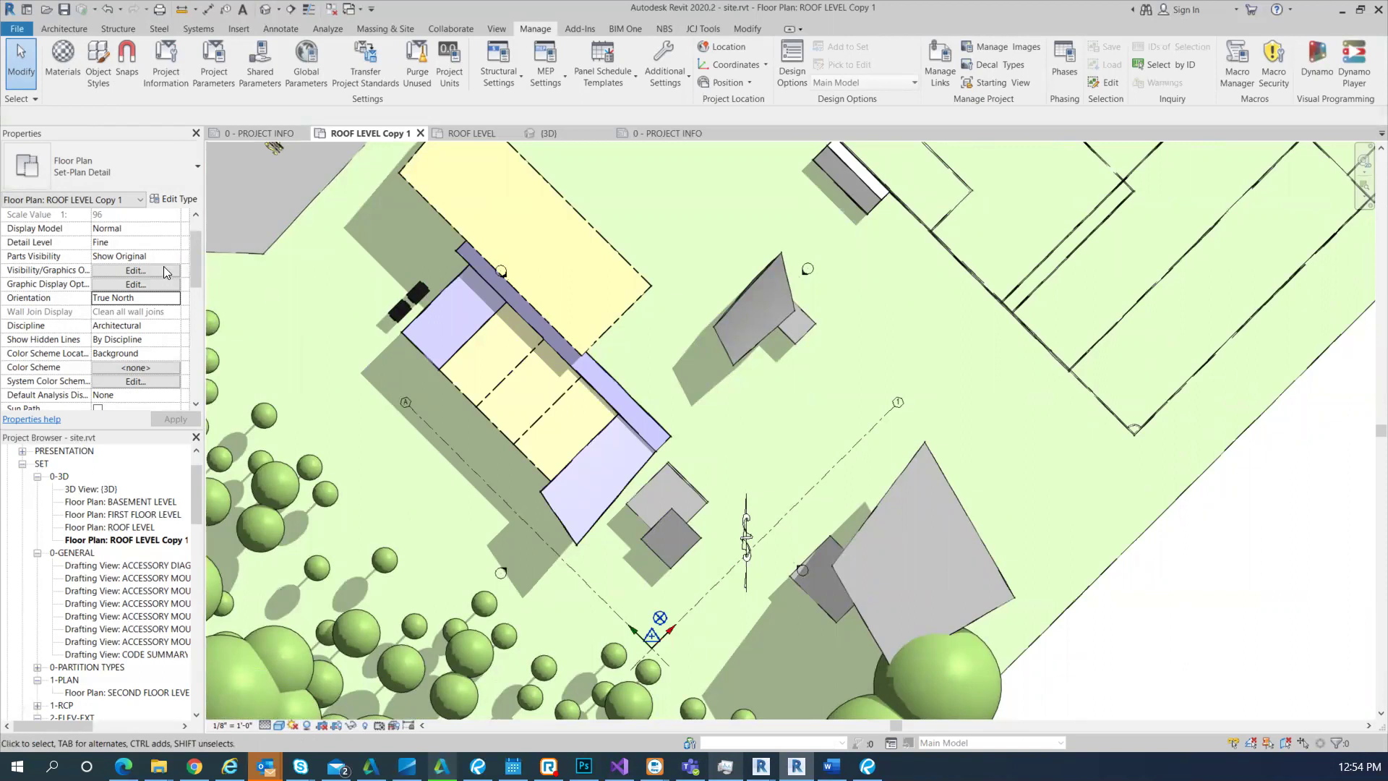
left_click(174, 301)
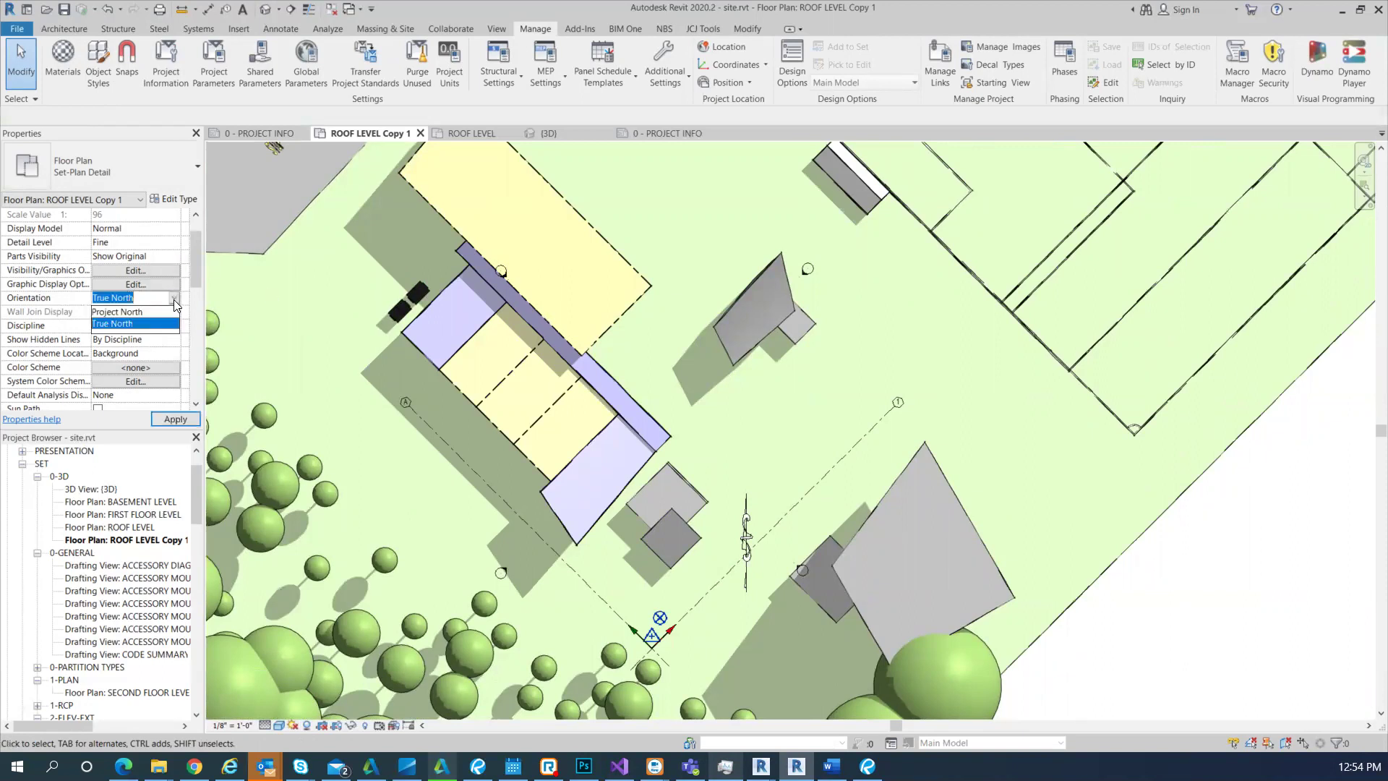
left_click(130, 313)
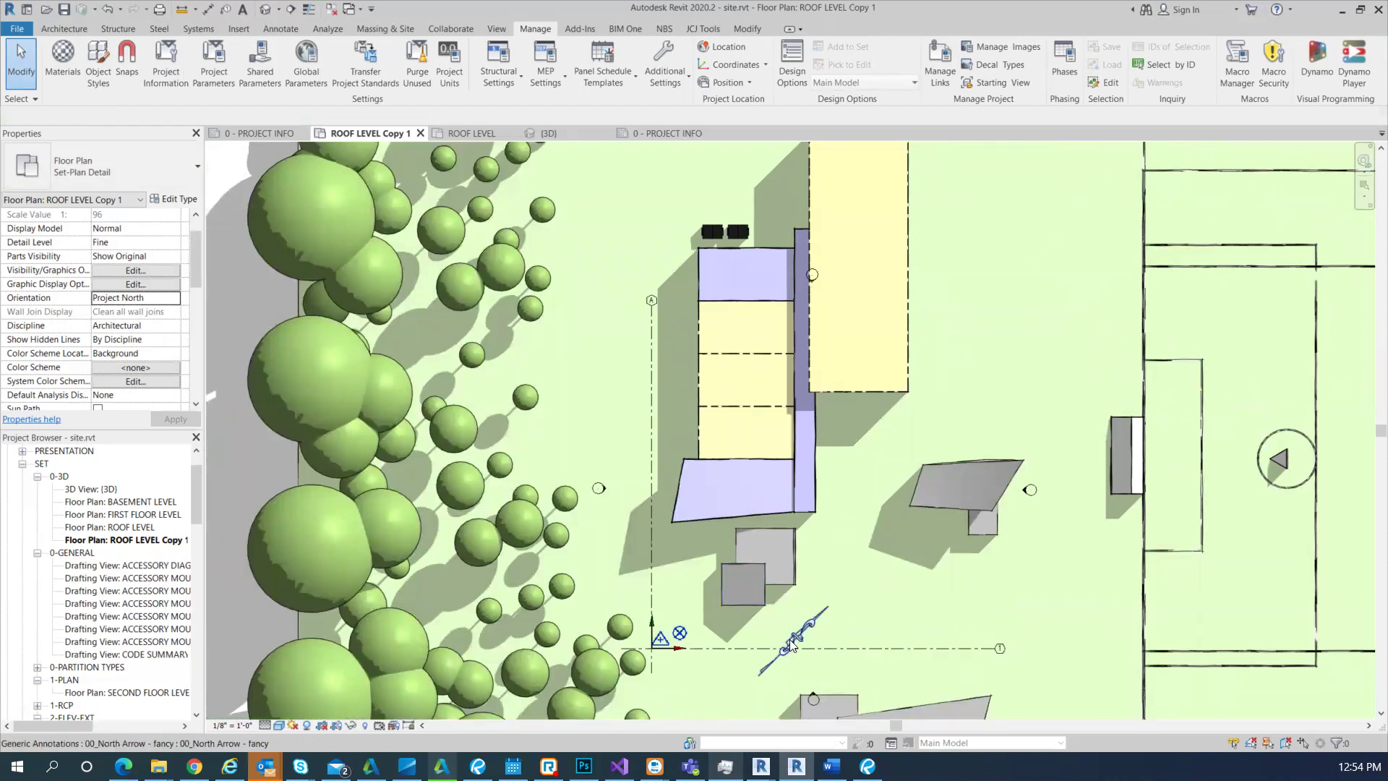
- Select the survey point and the project base point to check their coordinates and the angle to true north
scroll(664, 640, "up", 3)
left_click(663, 639)
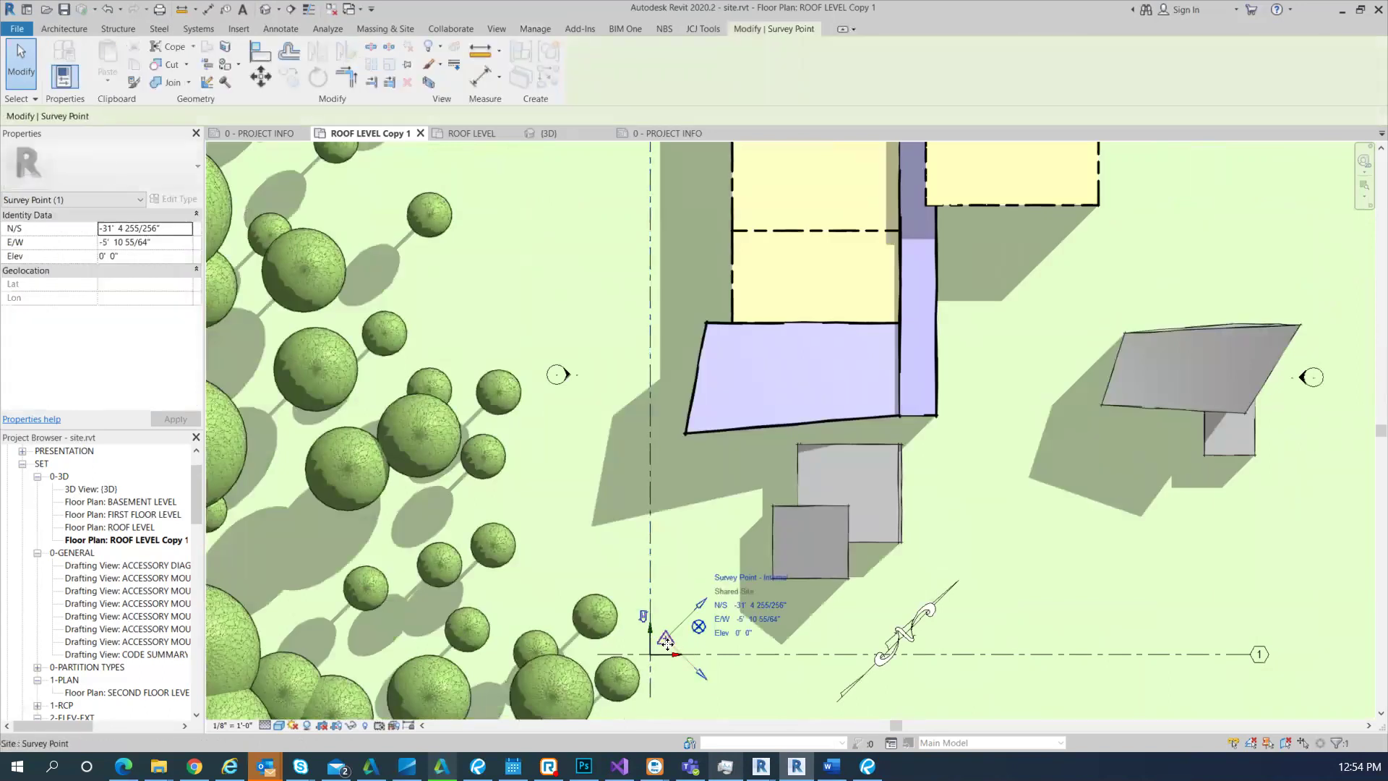
left_click(698, 627)
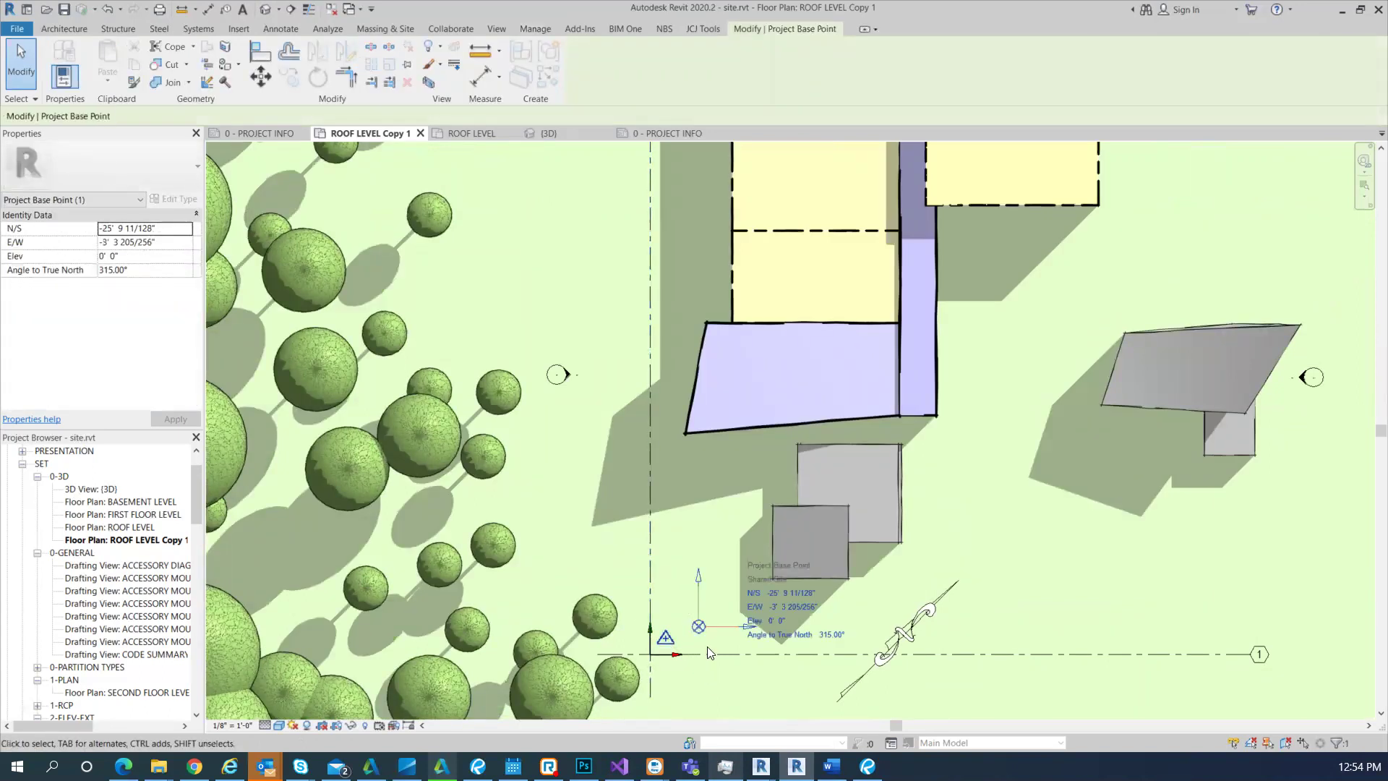
left_click(614, 539)
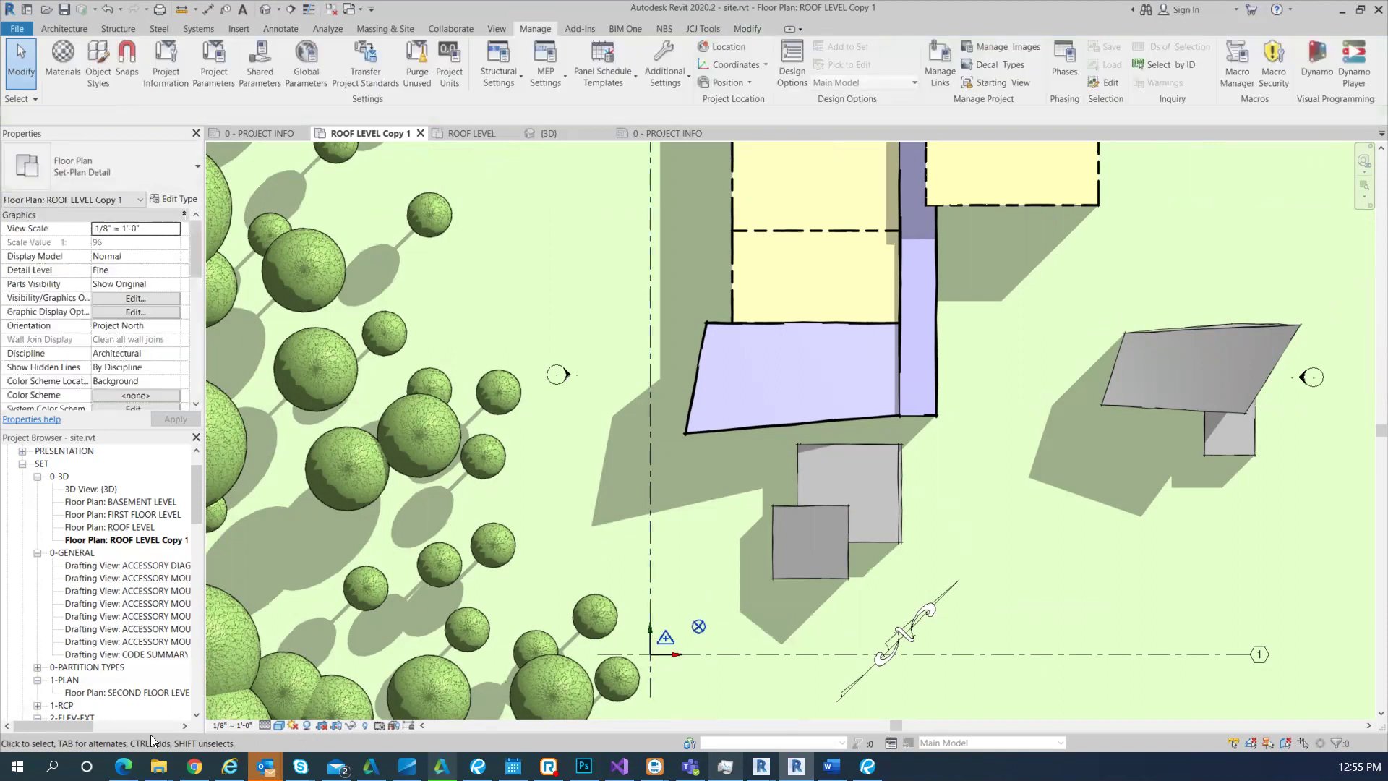
- Turn on the sun path in the plan, using the specified project location, date and time
left_click(294, 726)
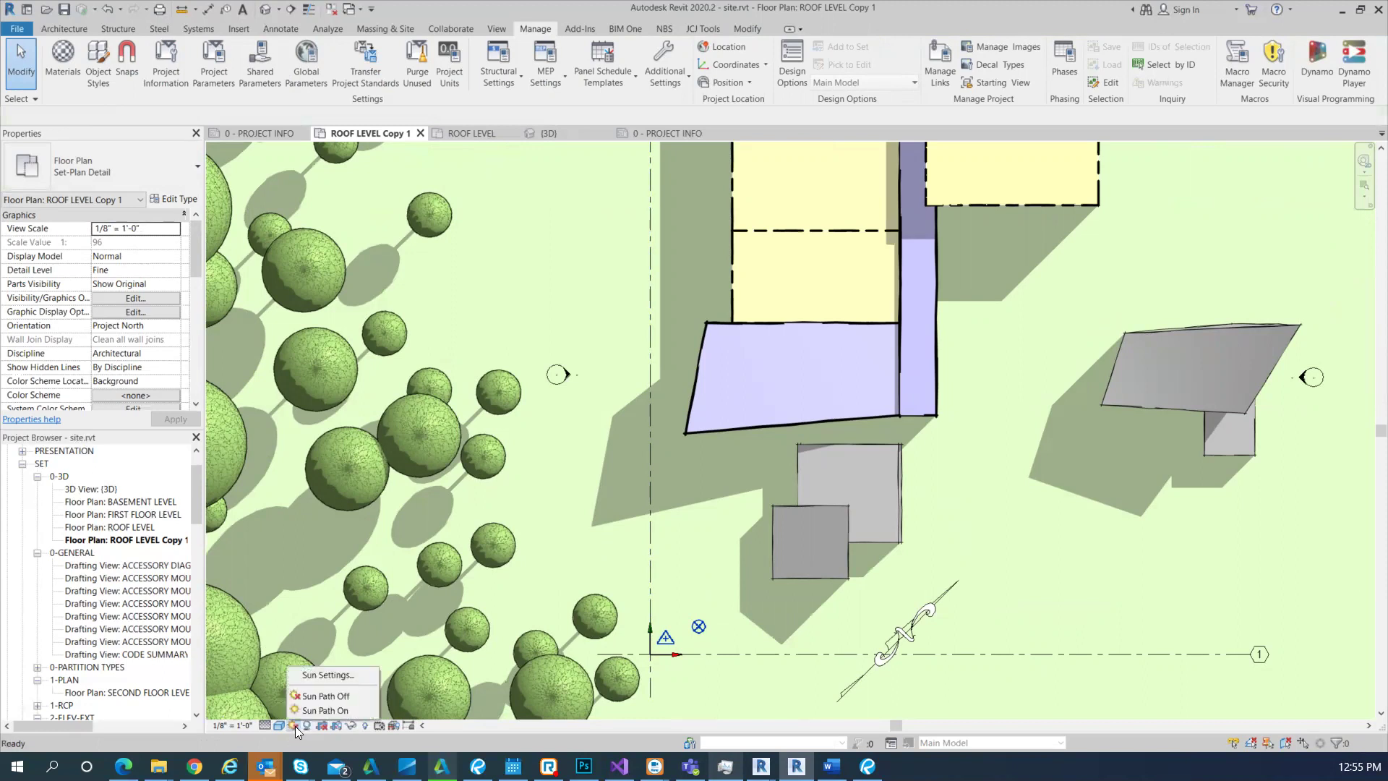
left_click(322, 710)
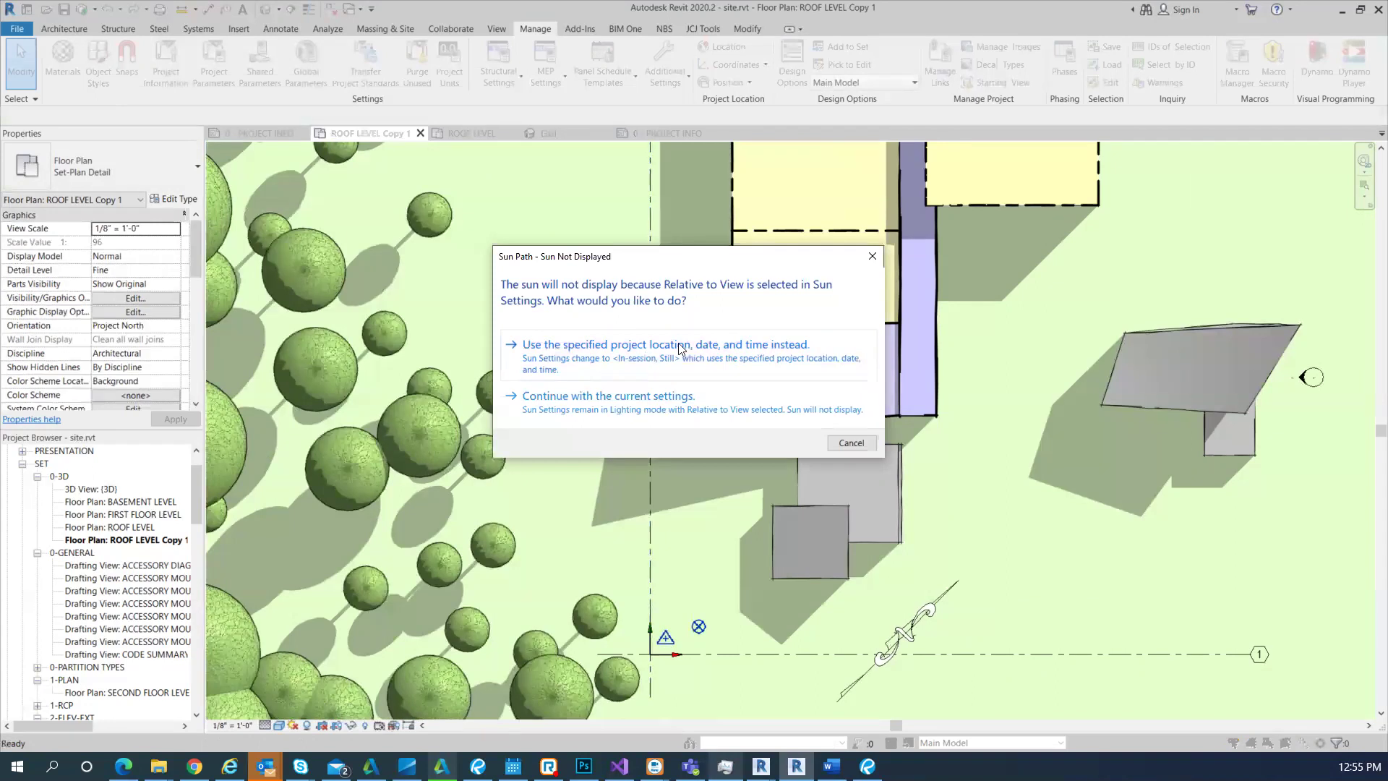
left_click(732, 350)
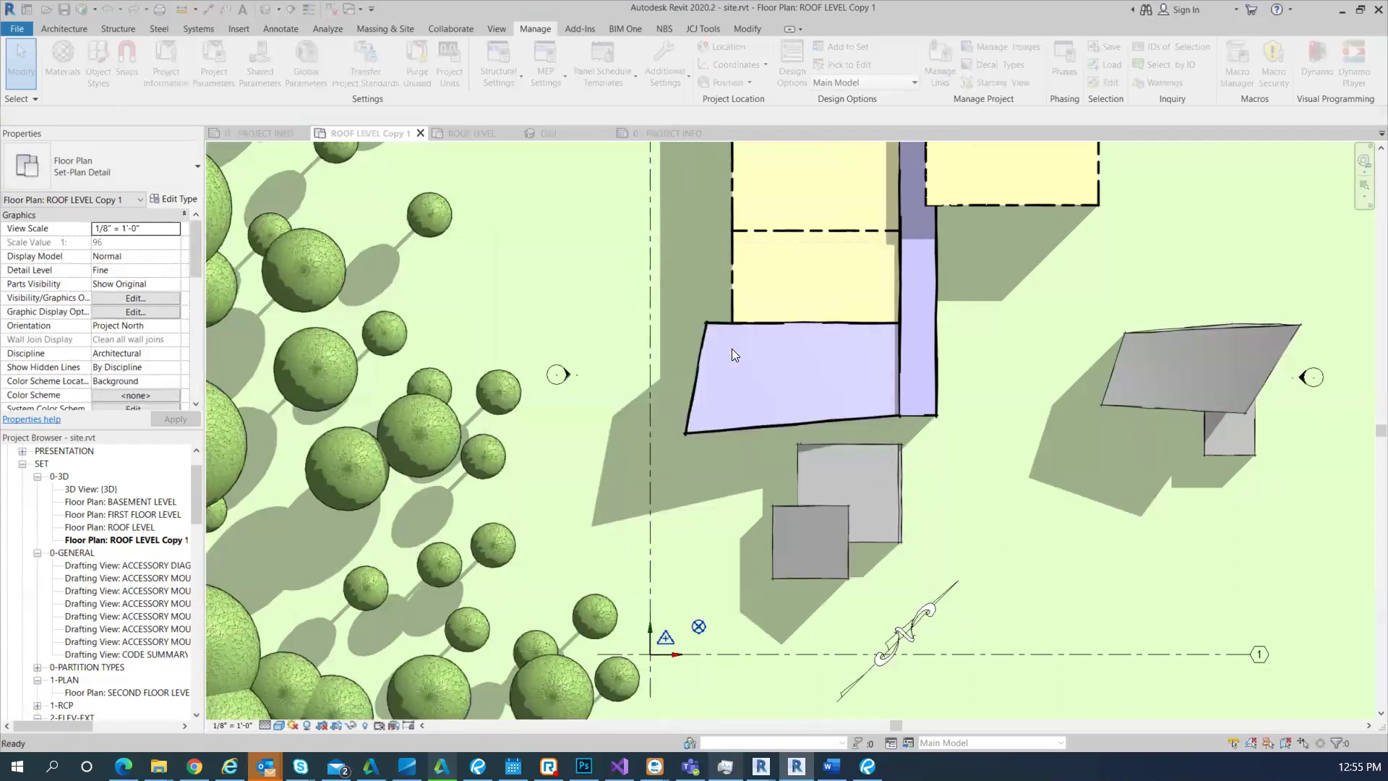
scroll(761, 498, "down", 5)
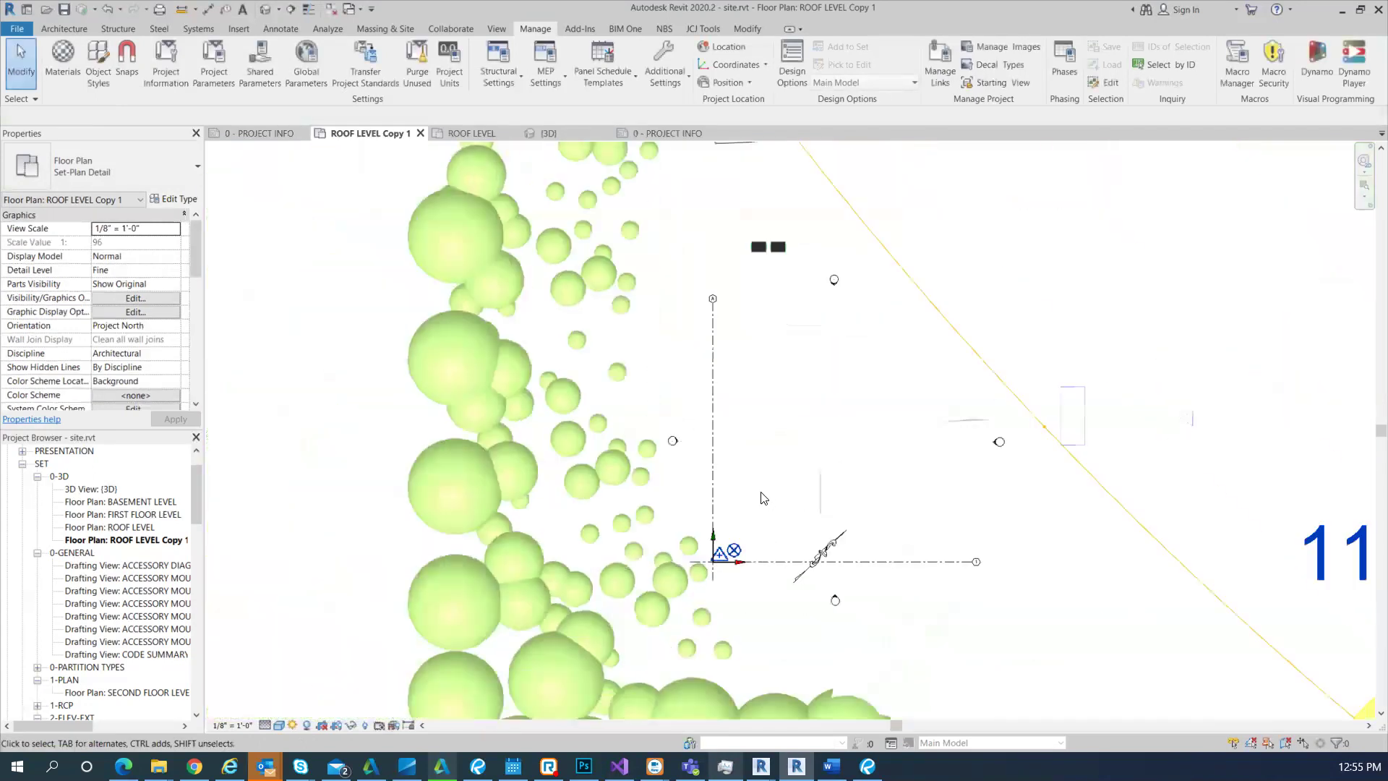
scroll(812, 518, "down", 3)
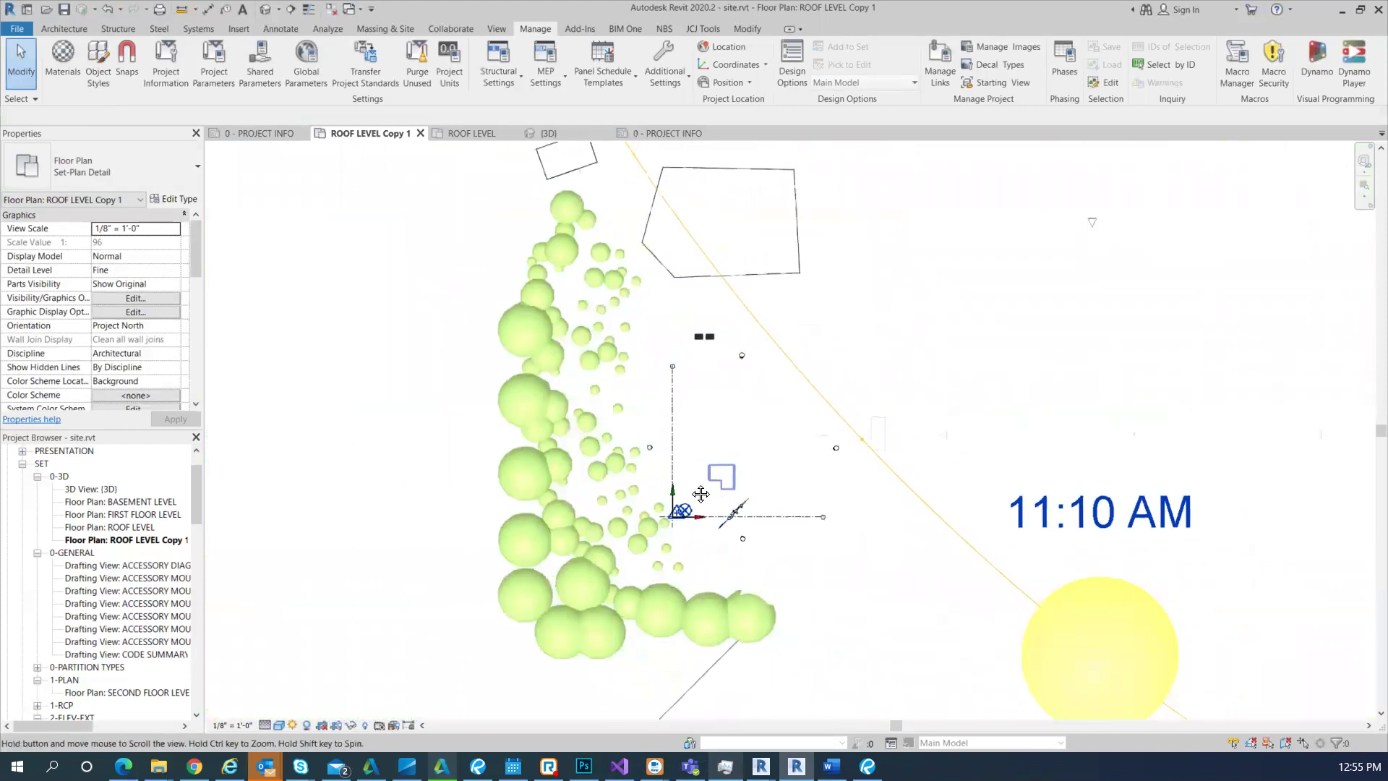
scroll(591, 418, "down", 3)
middle_click_drag(834, 515, 697, 513)
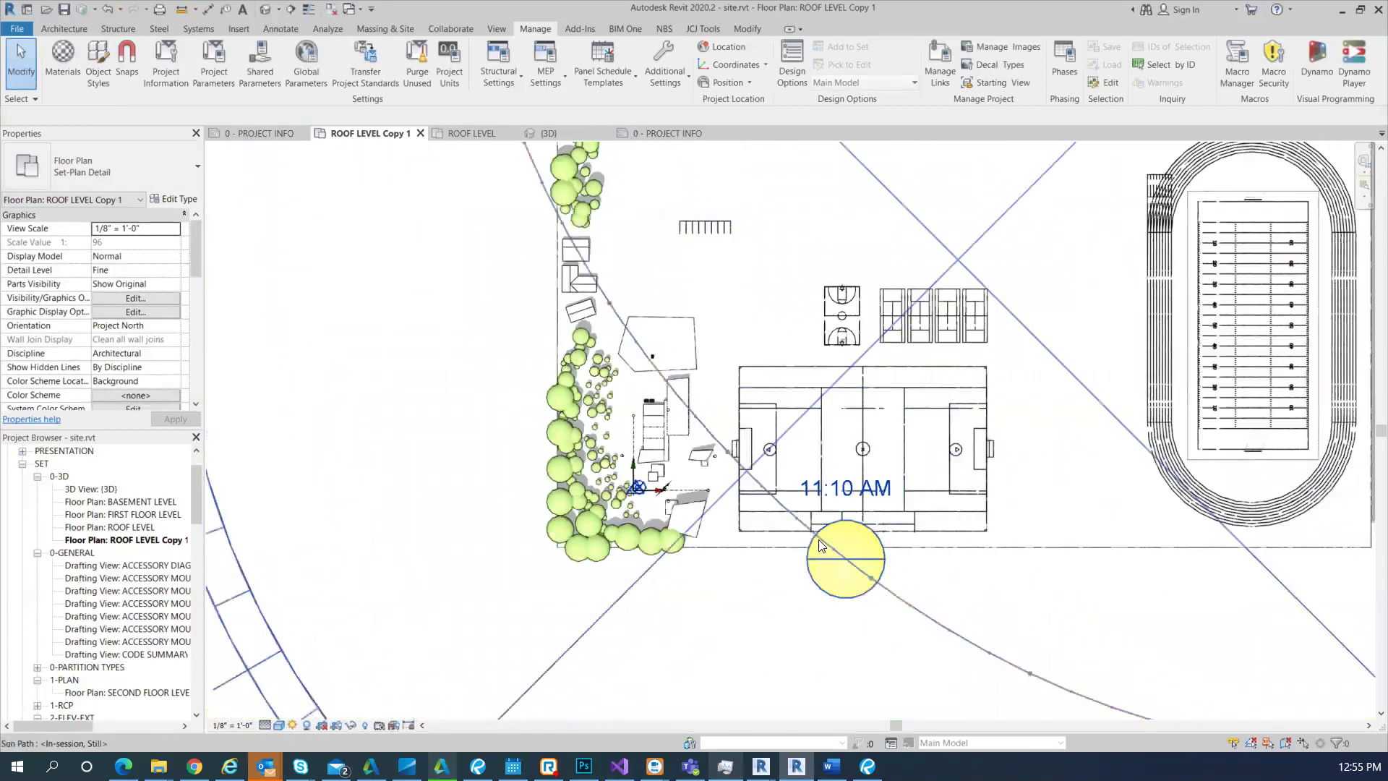
- Set the sun's time to 2:10 PM directly on the sun path and select the path
left_click(854, 492)
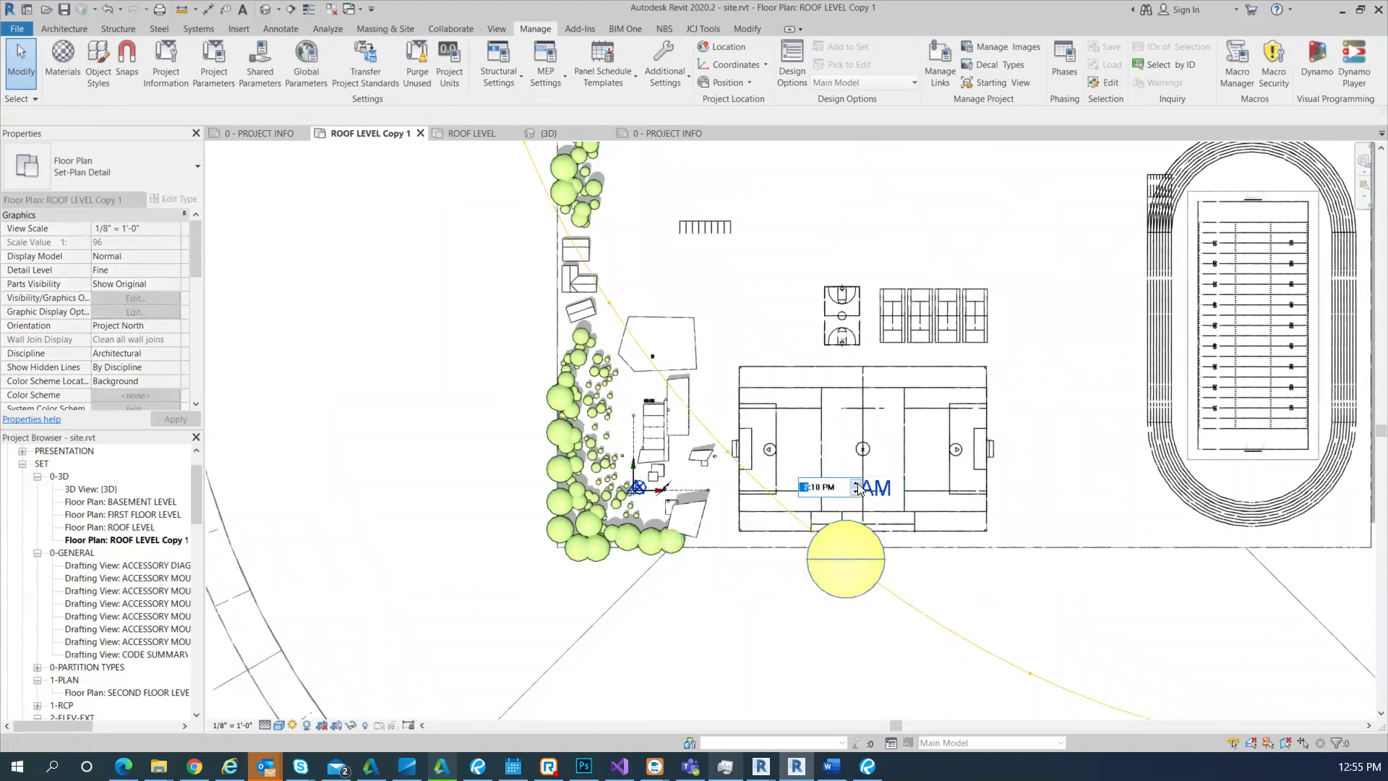
left_click(1044, 497)
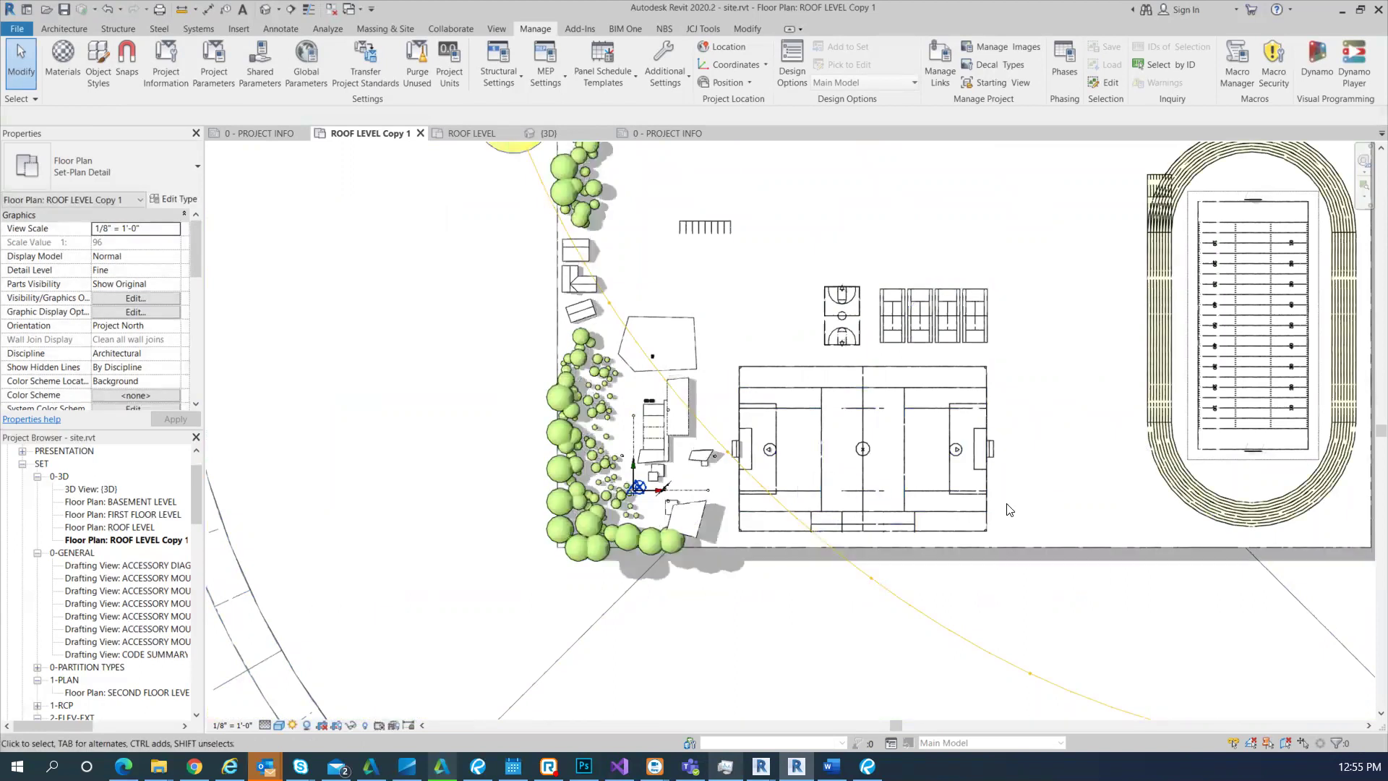
left_click(831, 546)
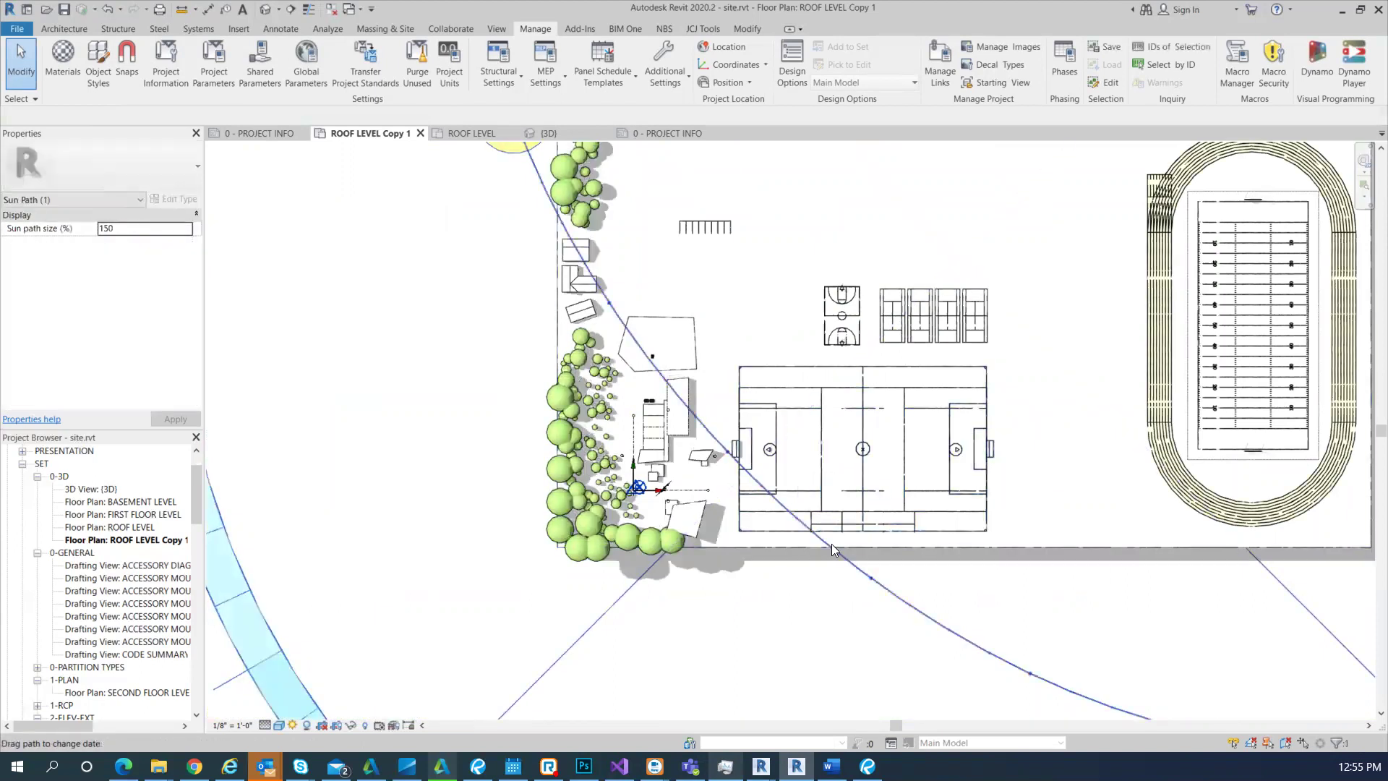
- Set the date of the still solar study to 10/8/2019 in the sun settings
left_click(298, 728)
left_click(323, 674)
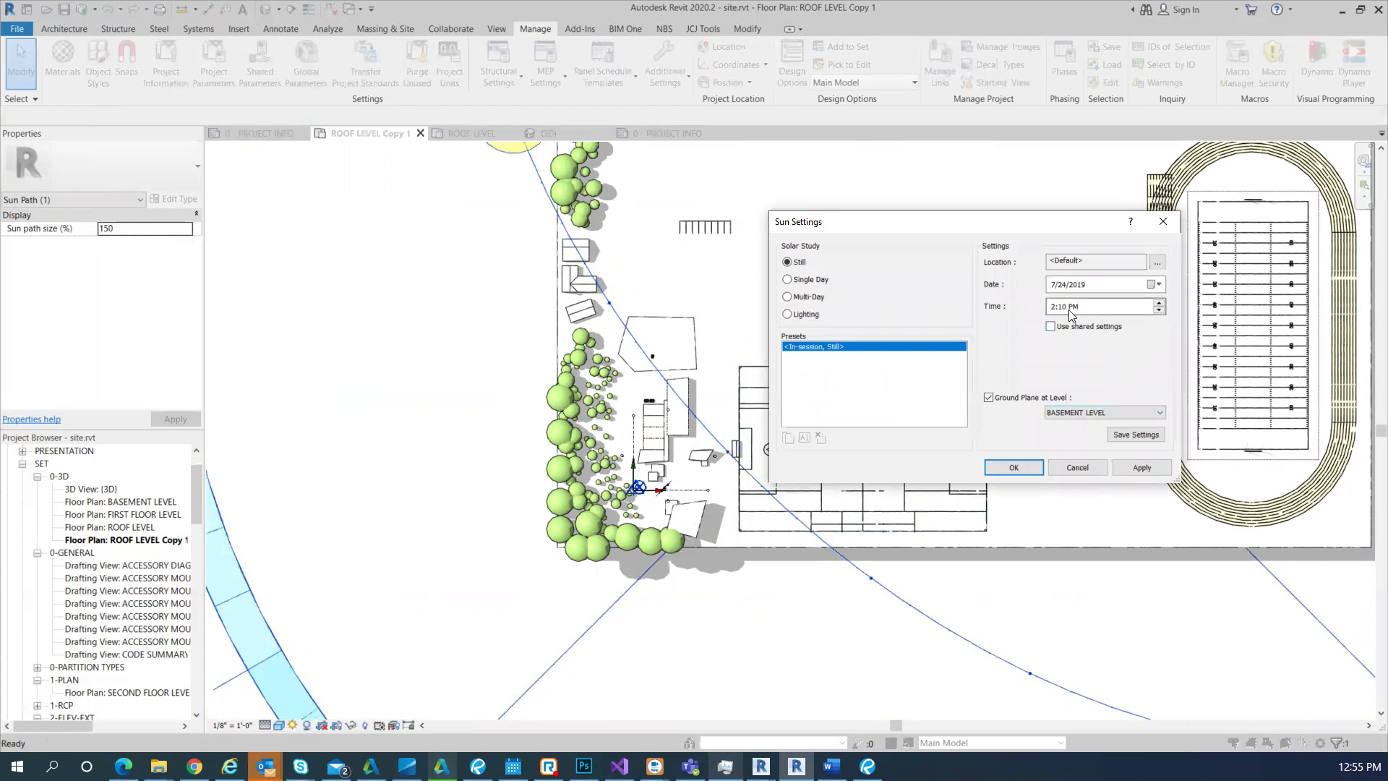
left_click(1156, 284)
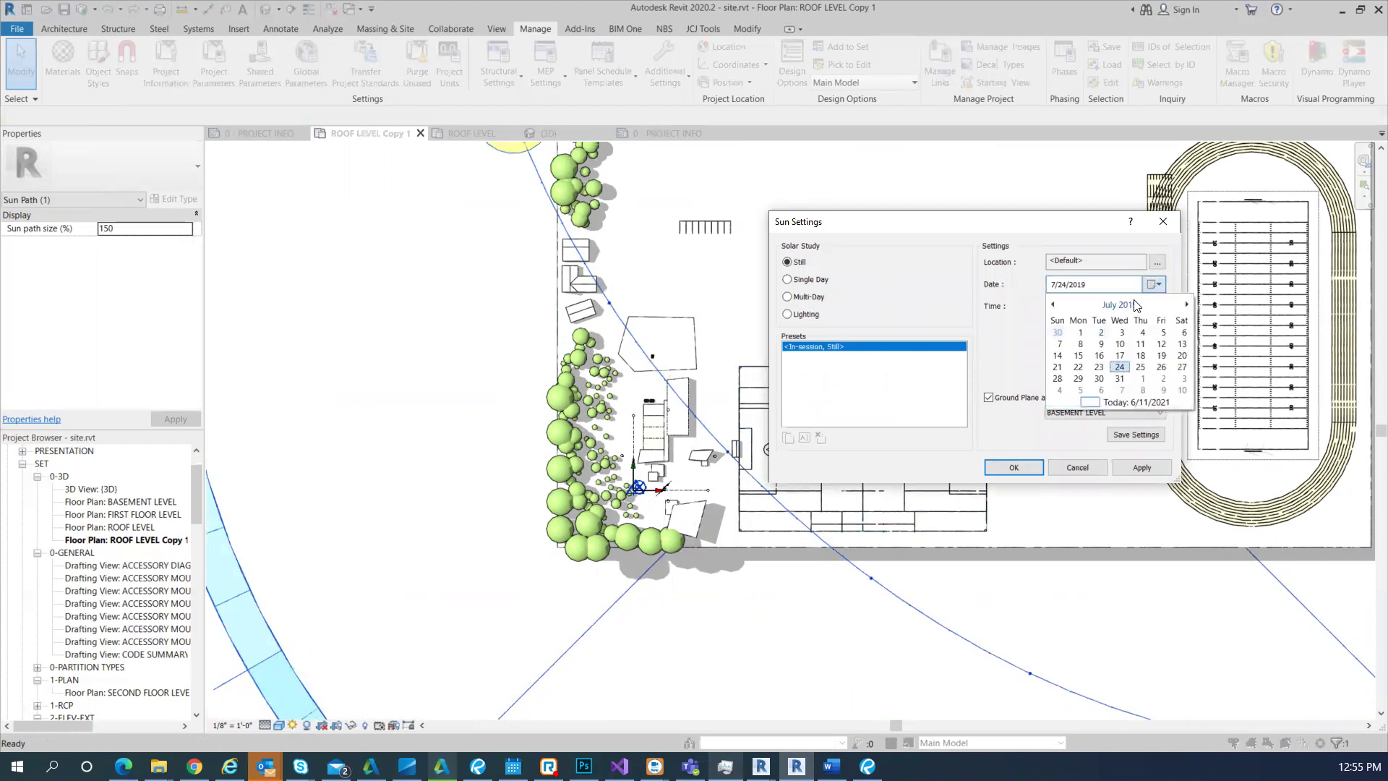
left_click(1184, 307)
left_click(1186, 306)
left_click(1185, 306)
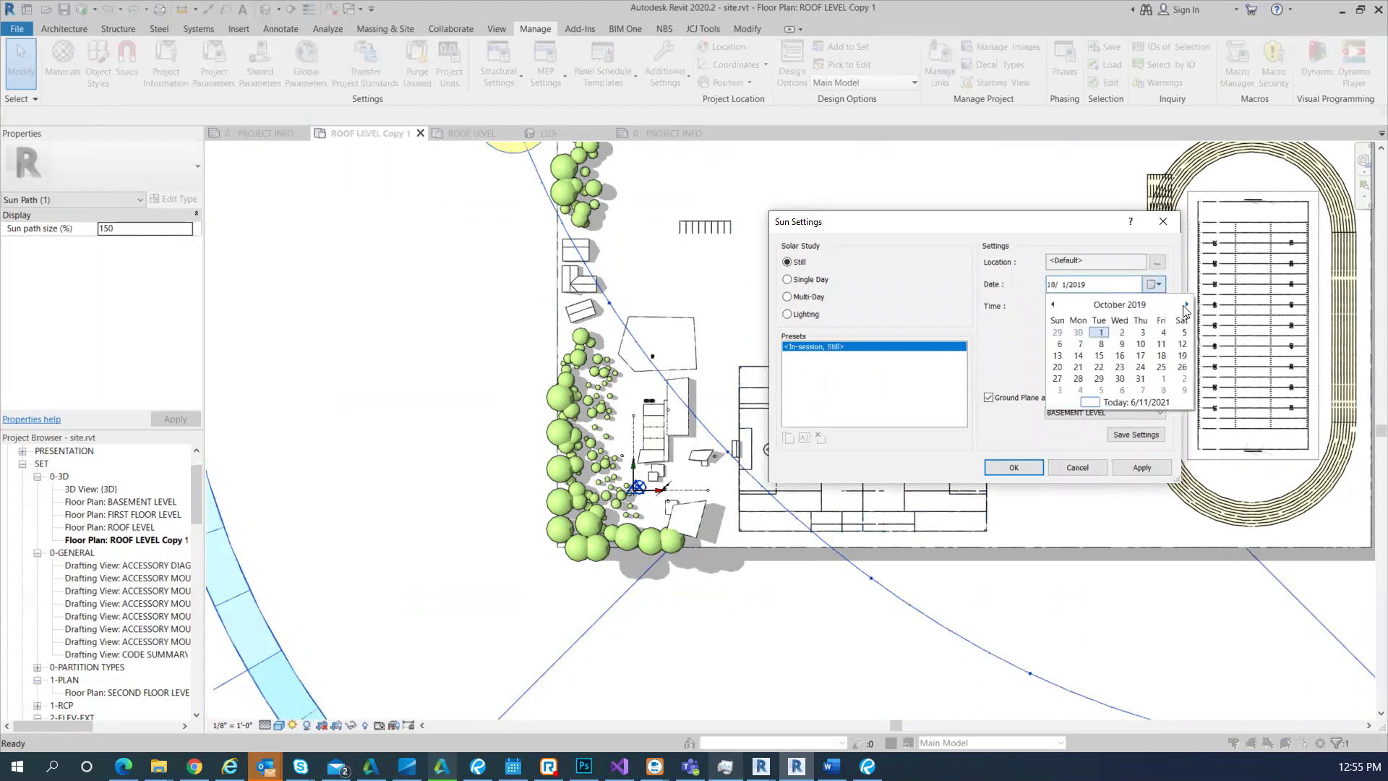
left_click(1101, 344)
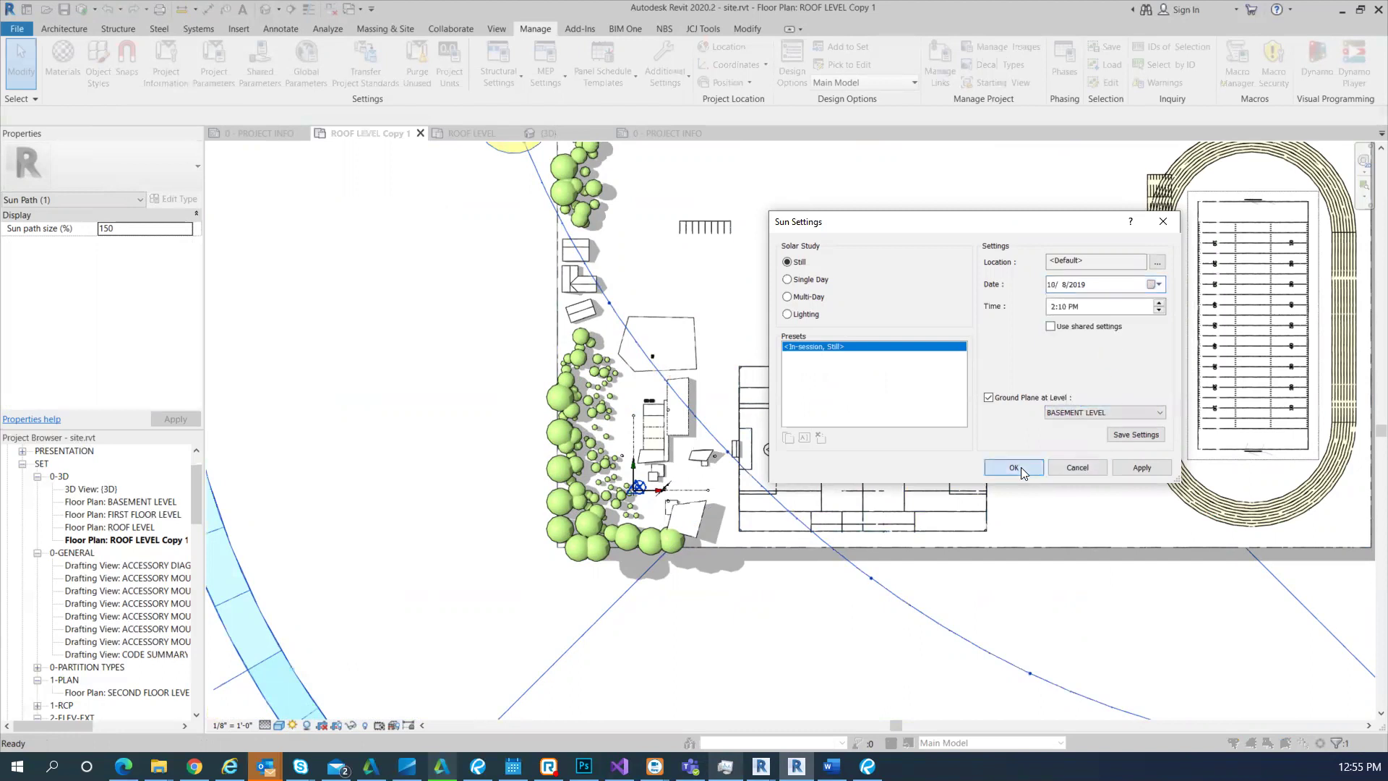
left_click(1020, 467)
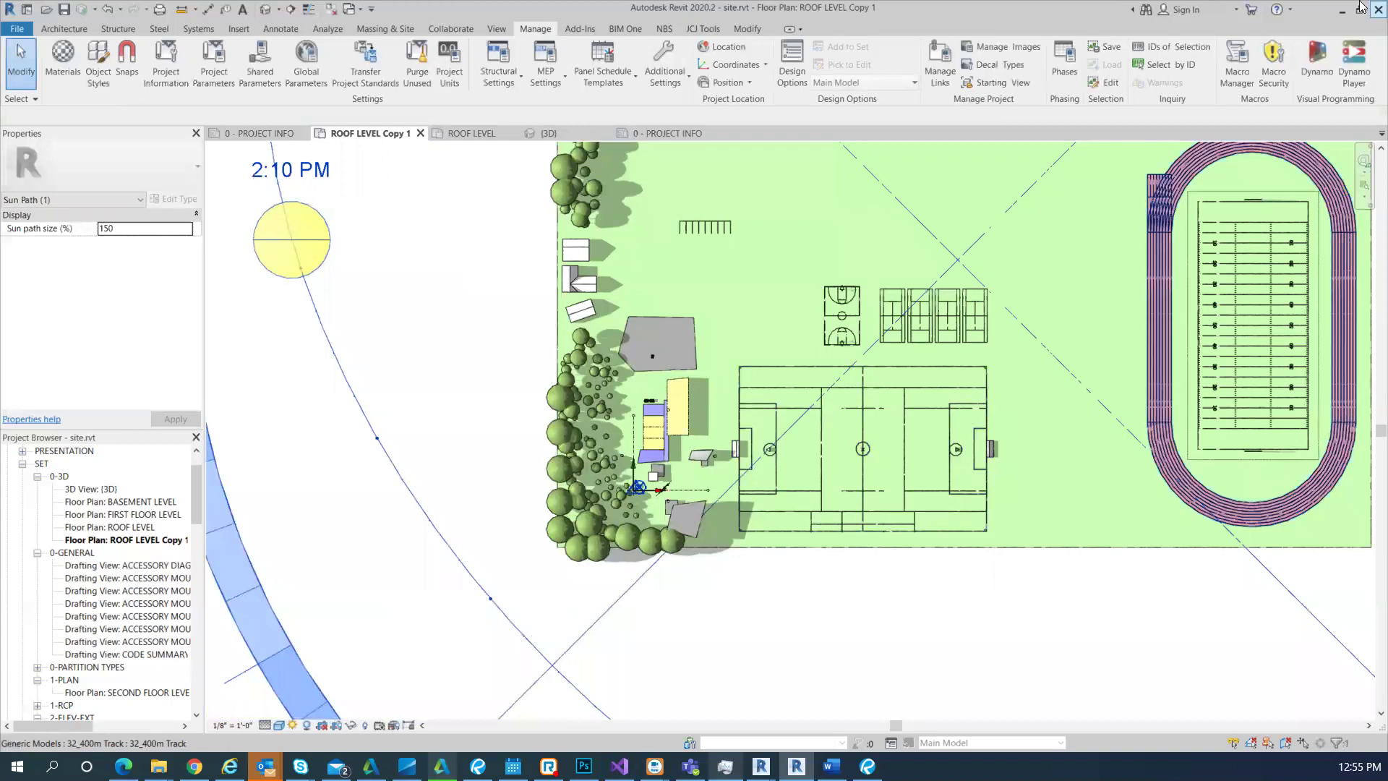